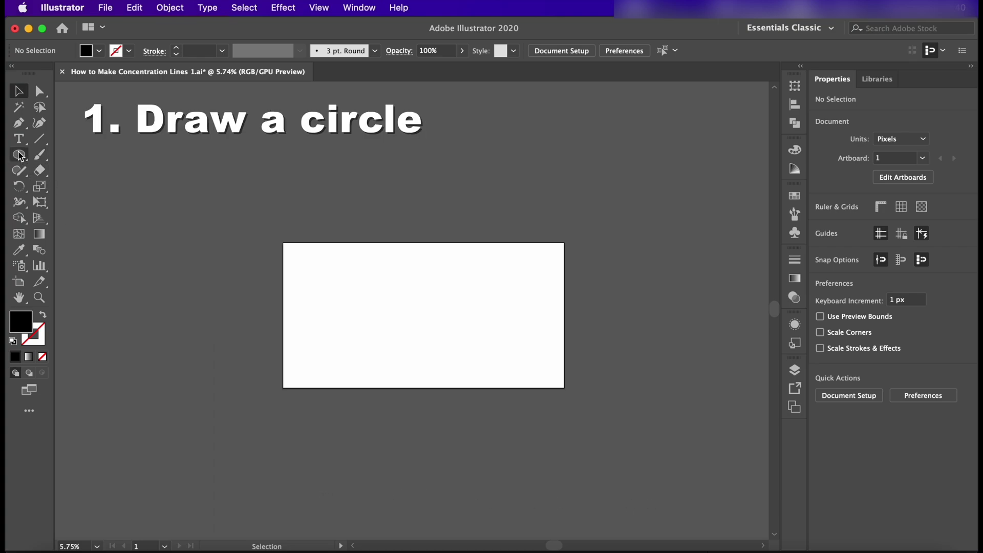
Create a 2048 px black circle and move it to the artboard centre.
left_click_drag(19, 155, 70, 187)
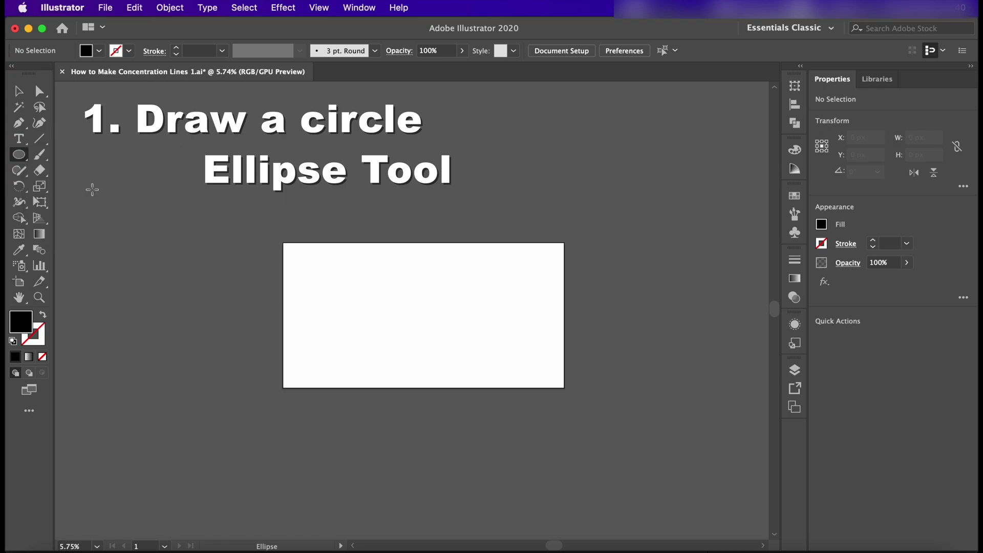
left_click(387, 290)
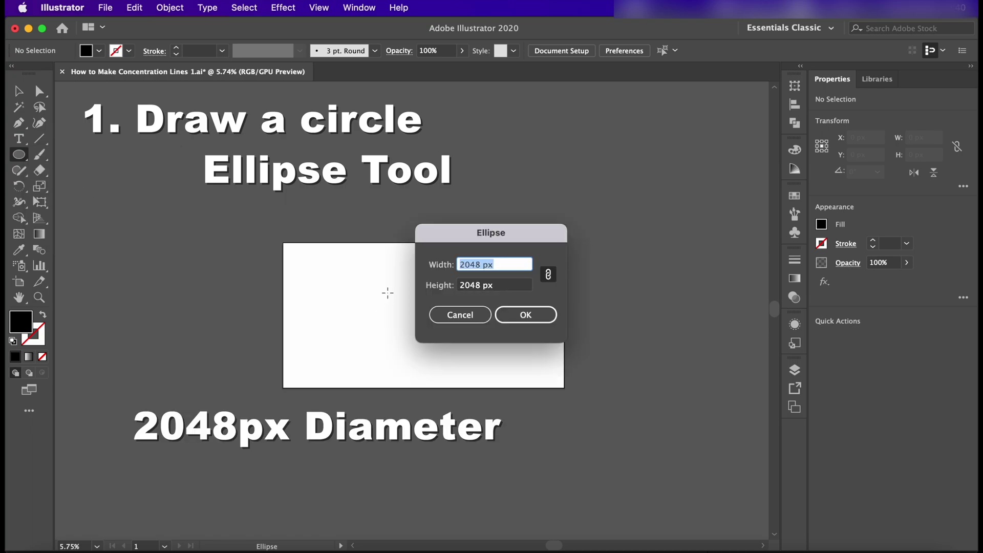
left_click(516, 285)
left_click(544, 316)
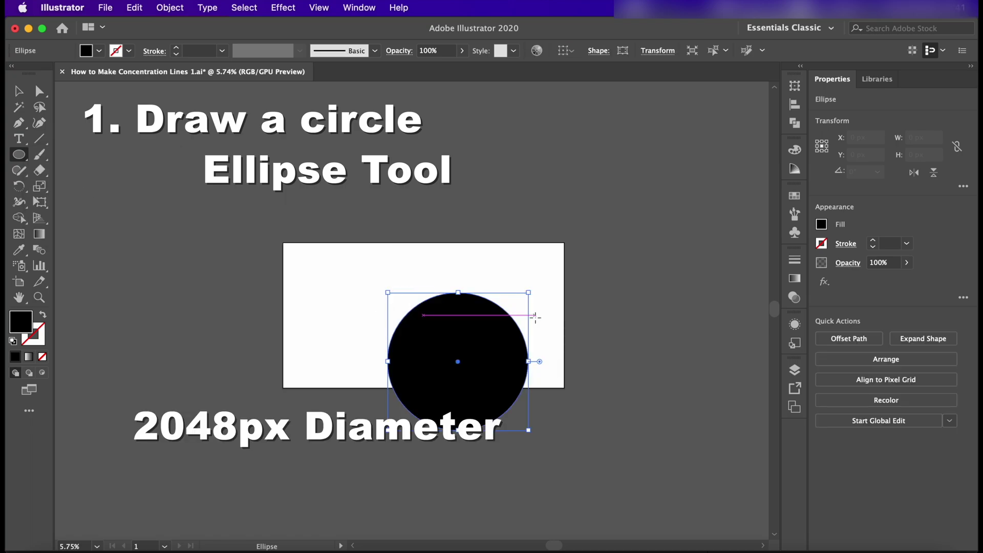
left_click_drag(493, 352, 455, 304)
Apply a Roughen effect to the circle at 100% size and about 20/in detail.
left_click(283, 7)
mouse_move(318, 144)
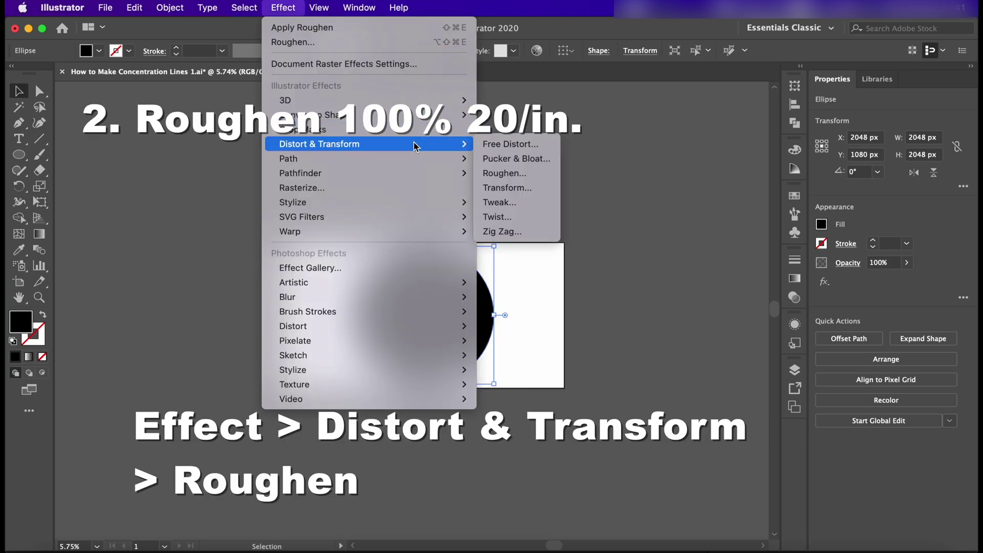
left_click(536, 176)
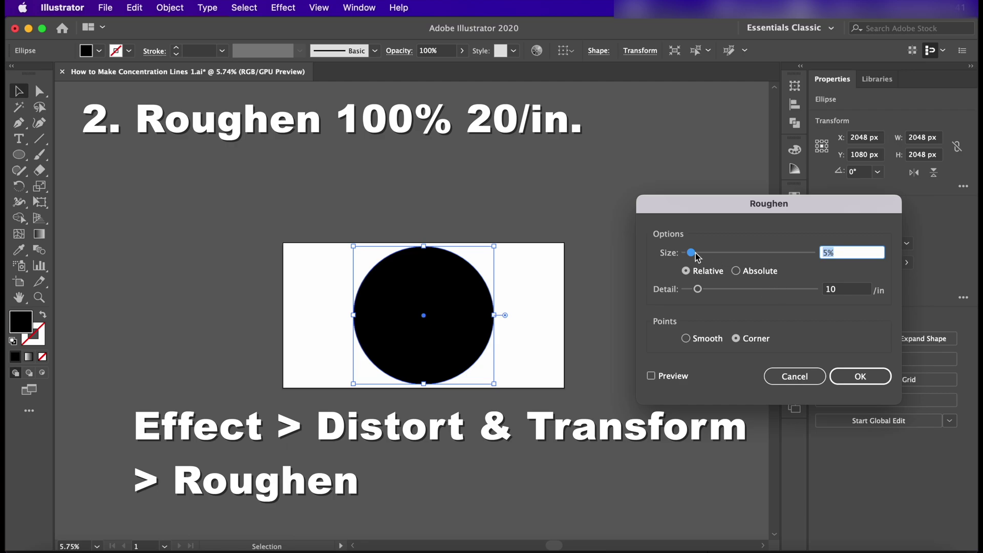
left_click(689, 378)
left_click_drag(692, 253, 812, 254)
left_click_drag(698, 289, 713, 292)
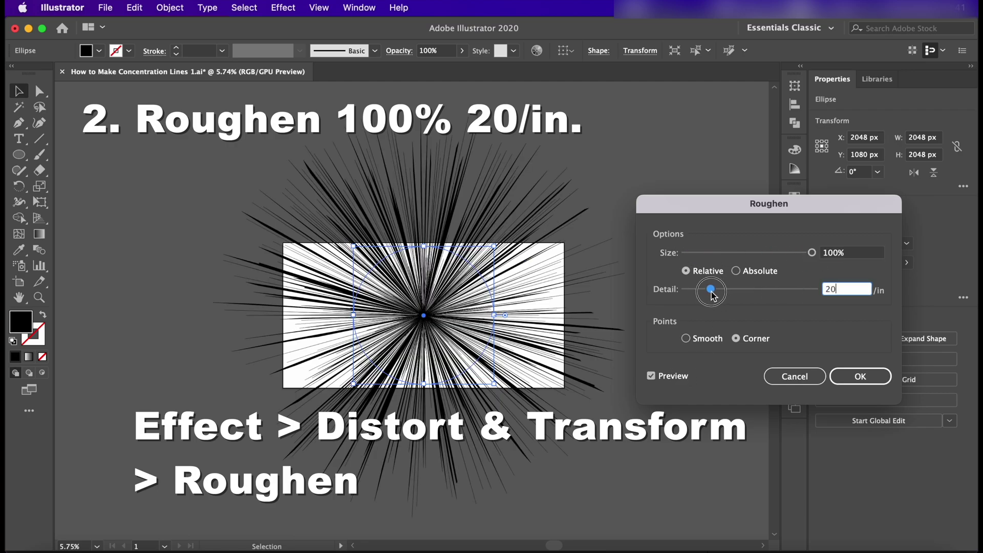
left_click(861, 377)
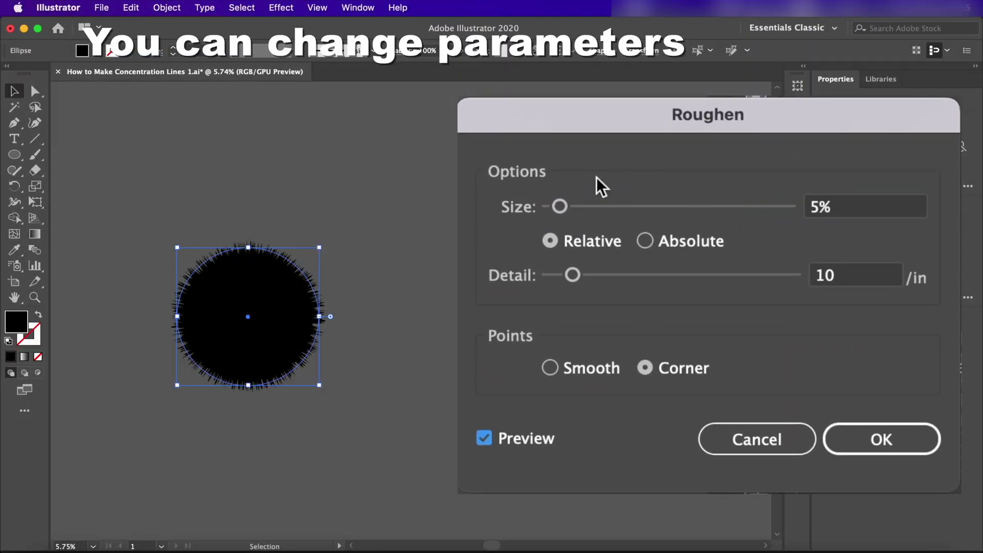
Readjust the Roughen settings to 100% size and 20/in detail for spikier lines.
left_click_drag(559, 207, 669, 207)
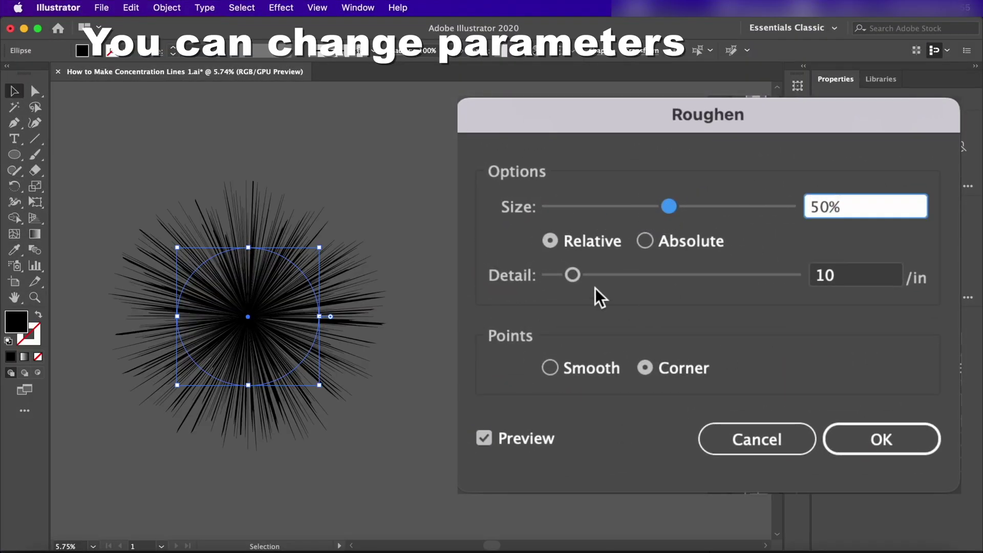
left_click_drag(729, 206, 790, 205)
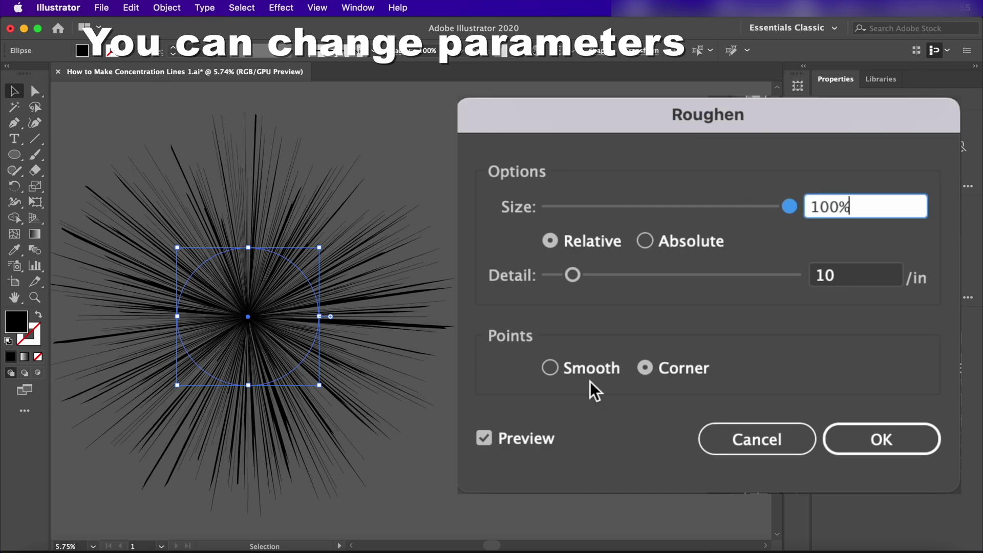
left_click_drag(572, 275, 647, 274)
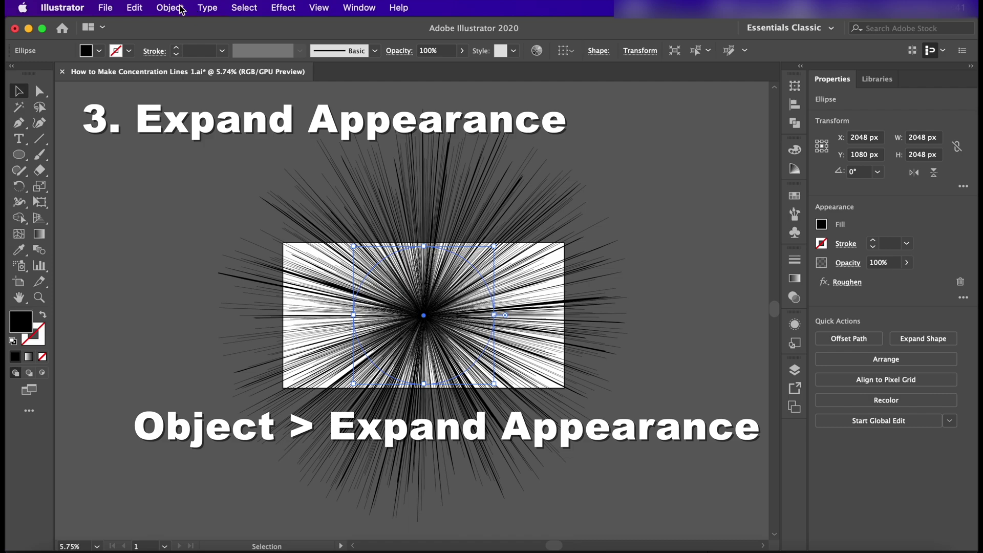
left_click(169, 8)
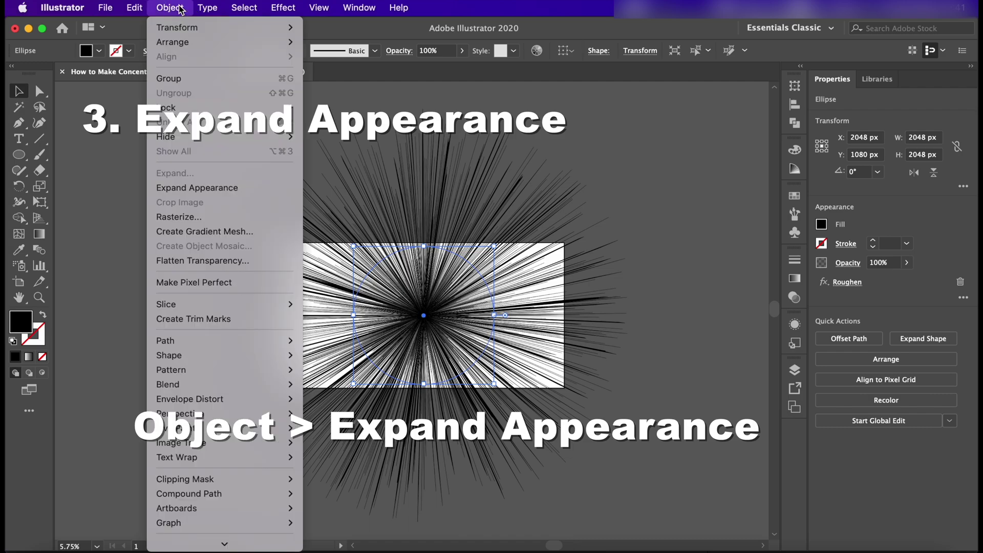
Expand the roughen into paths and place a default white square behind the lines.
left_click(262, 188)
left_click_drag(19, 153, 92, 154)
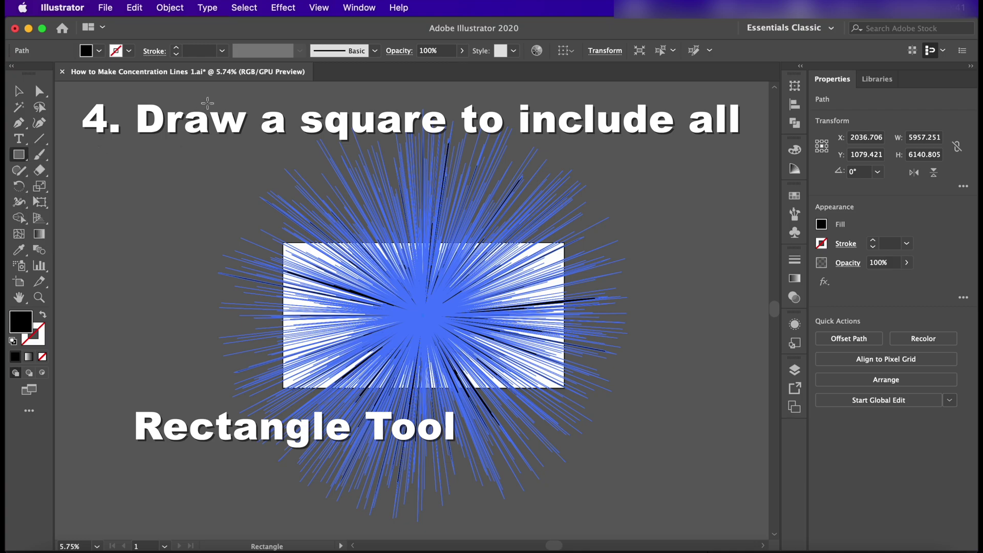
mouse_move(174, 89)
left_mouse_down()
mouse_move(659, 408)
mouse_move(678, 433)
left_mouse_up()
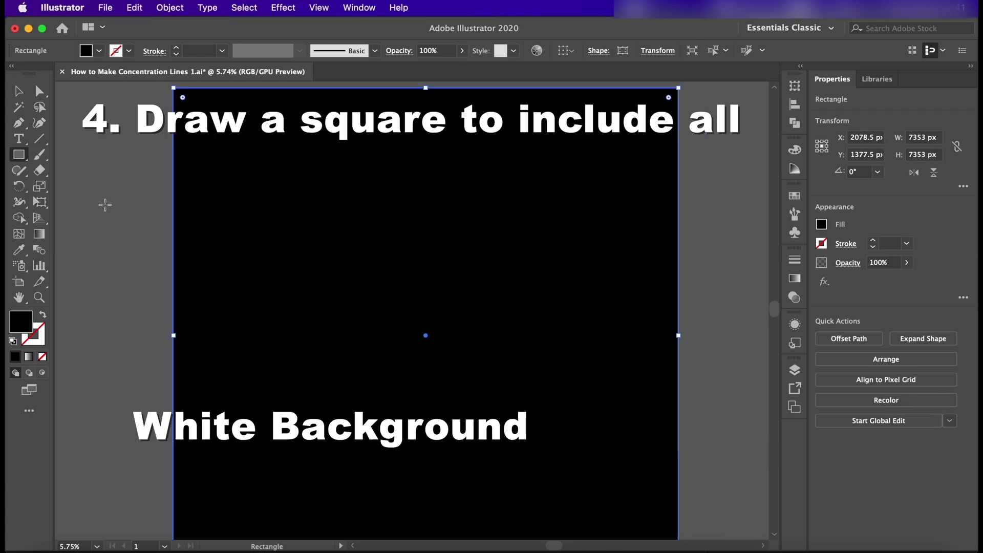
key("d")
left_click(19, 92)
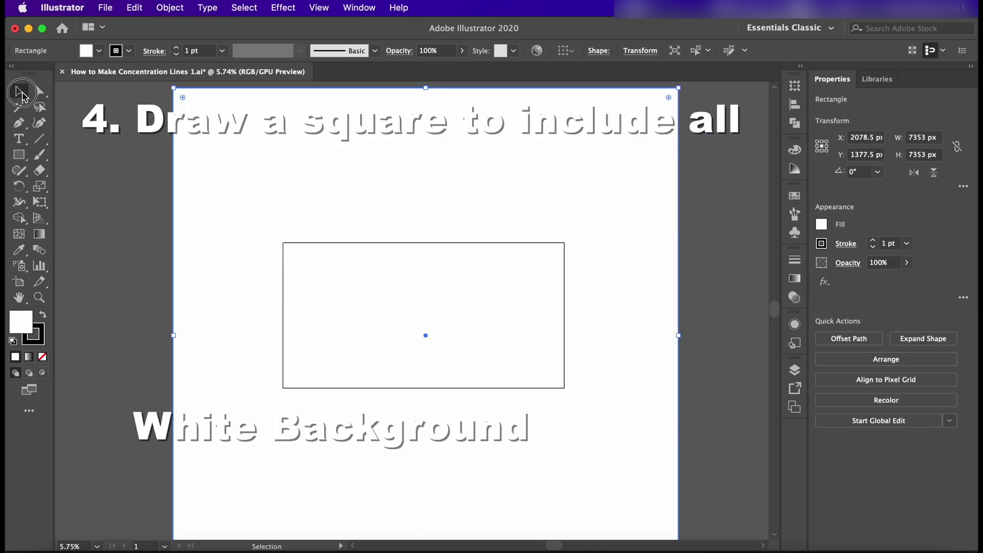
left_click_drag(731, 413, 730, 393)
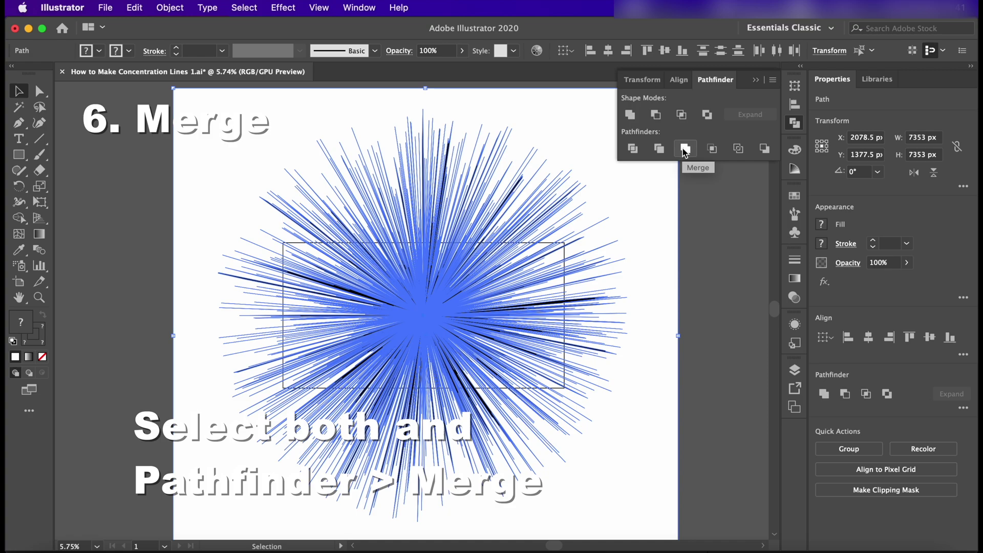
Merge lines and square with Pathfinder, then delete the white square inside the group.
left_click(683, 150)
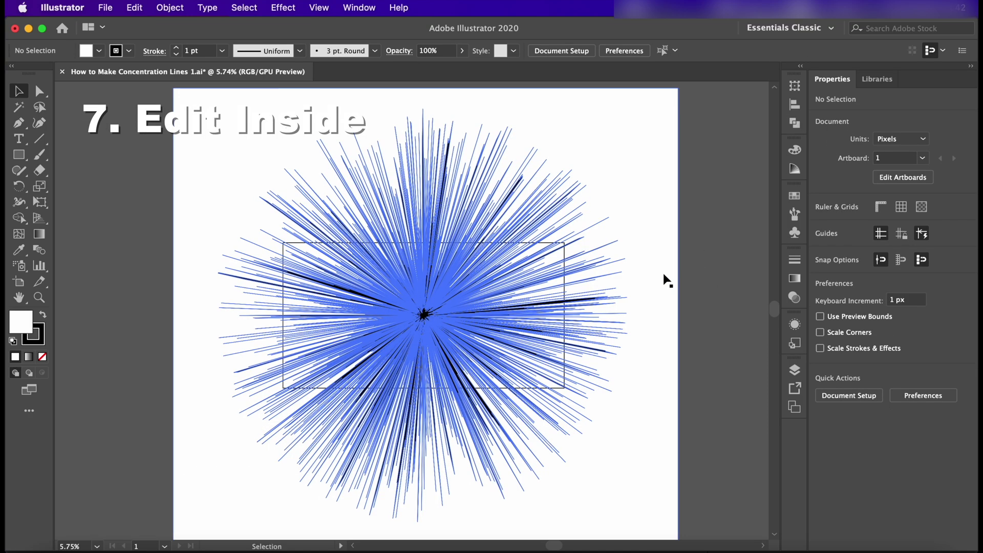
double_click(663, 278)
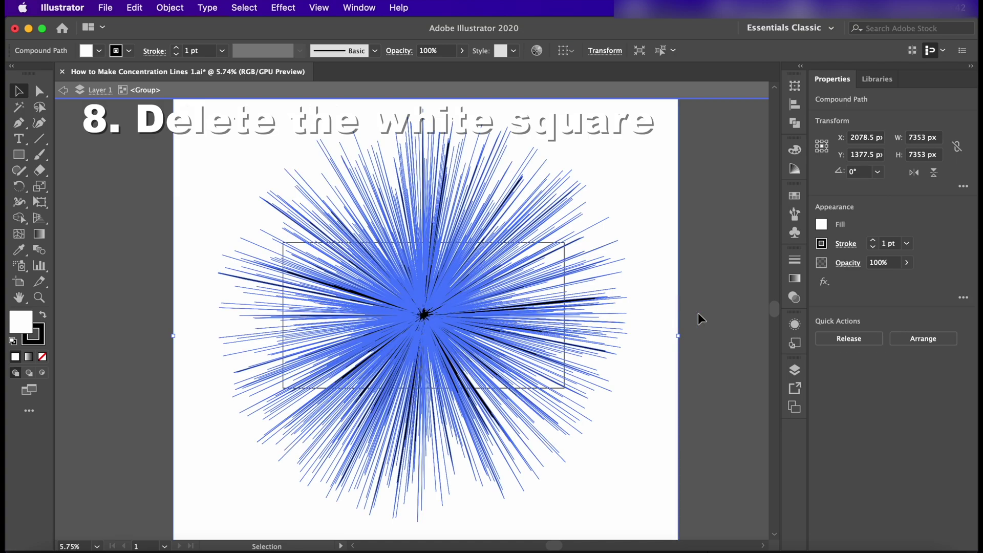
key("Delete")
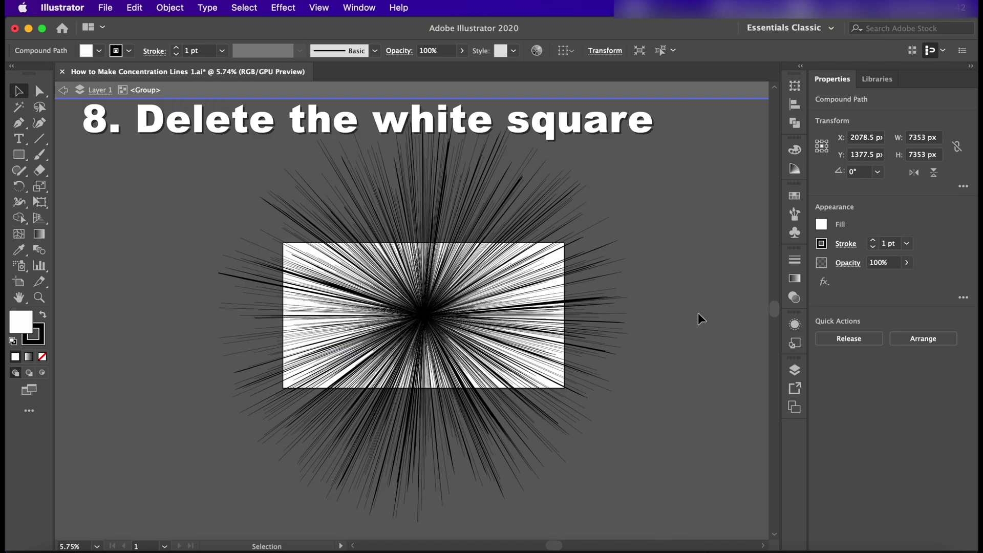
left_click(702, 301)
double_click(701, 301)
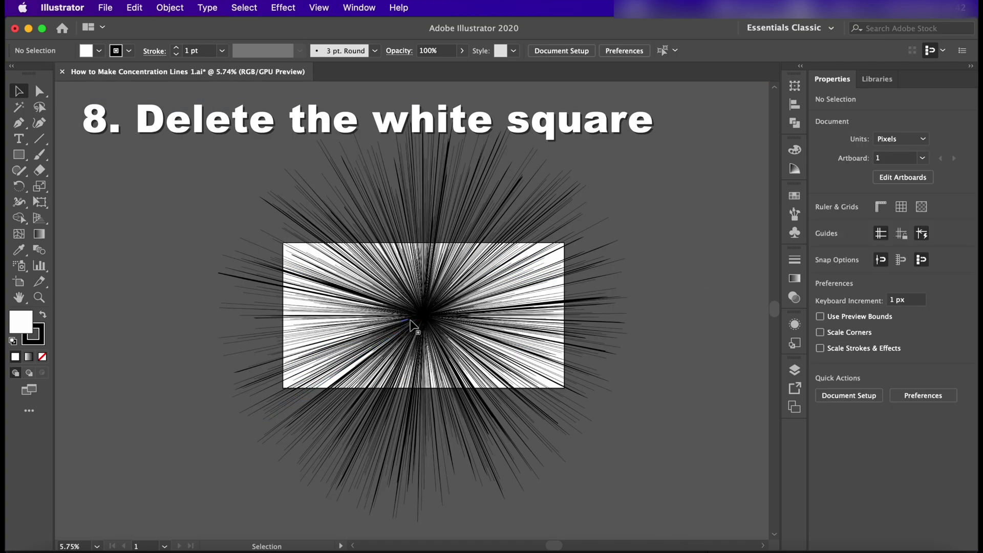
Create a 1024 px white circle and align it to the centre of the lines.
left_click_drag(19, 154, 80, 192)
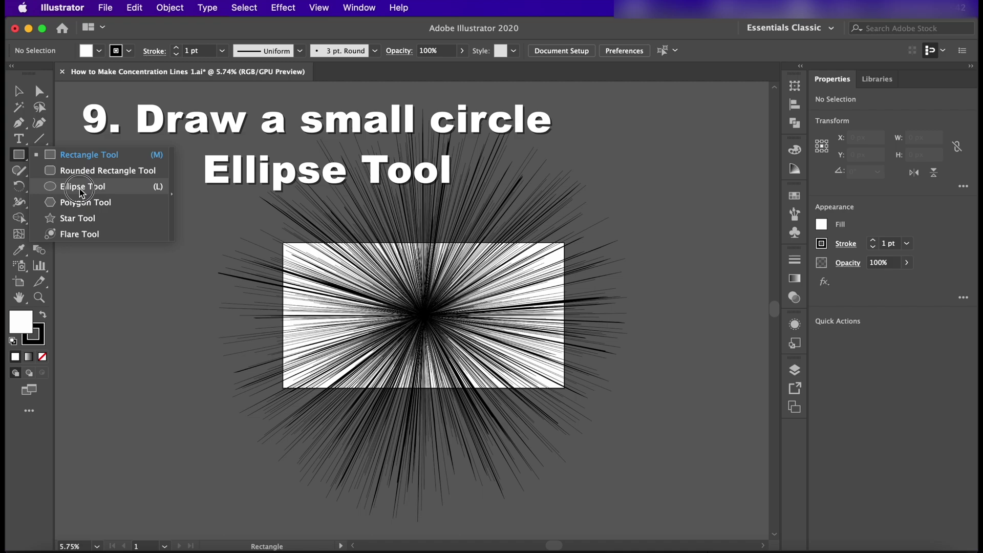
left_click(80, 192)
left_click(182, 277)
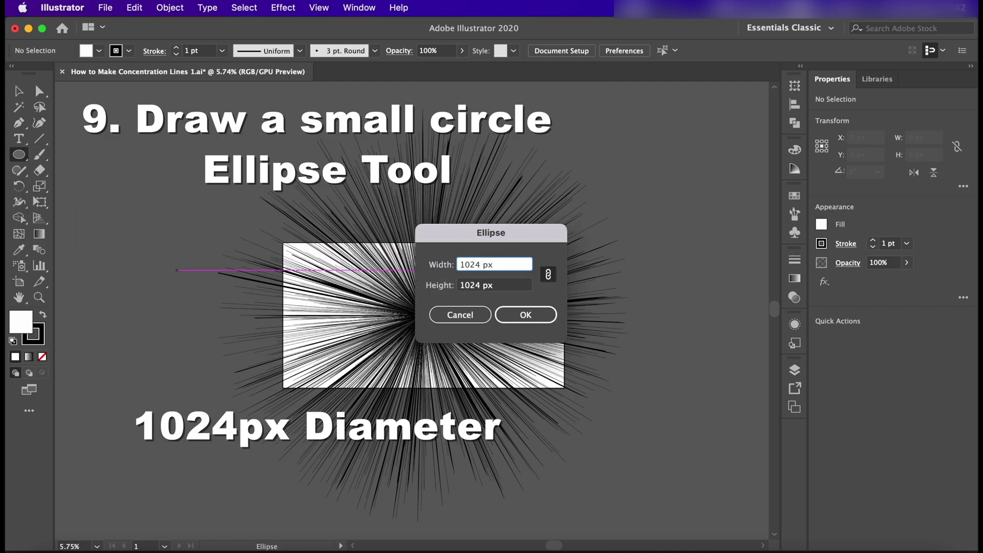
key("Return")
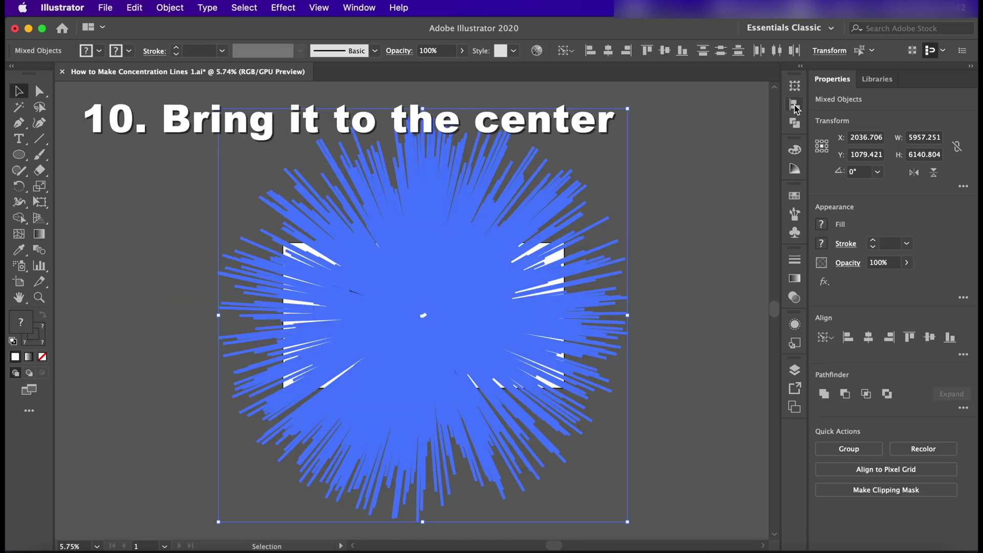
left_click(795, 107)
left_click(654, 116)
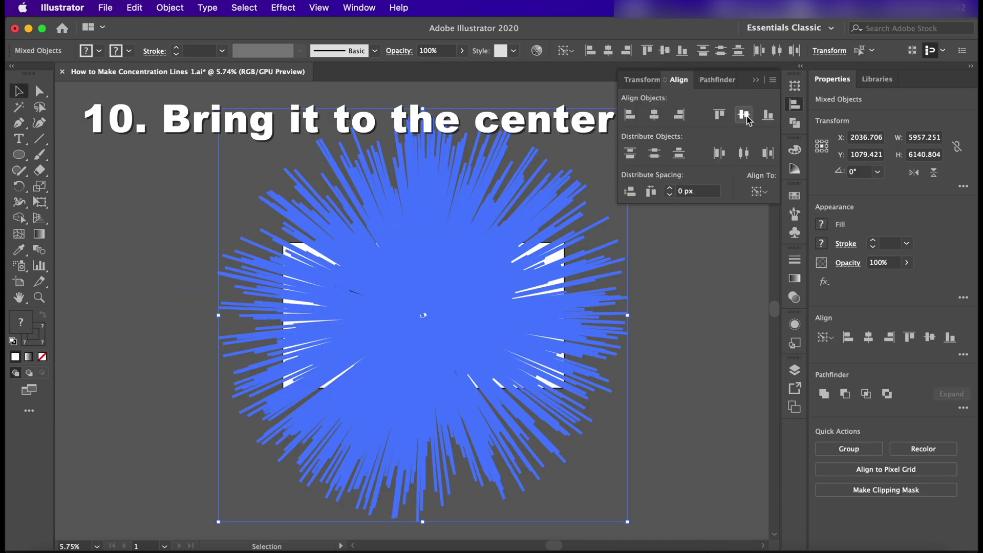
left_click(689, 340)
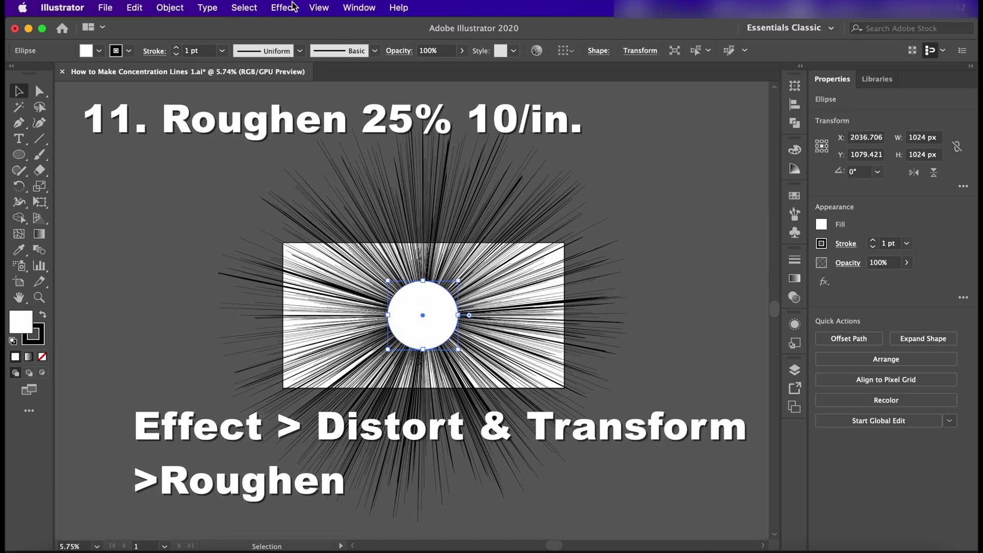
Apply a Roughen effect to the white circle at about 25% size, 10/in detail.
left_click(291, 7)
mouse_move(319, 144)
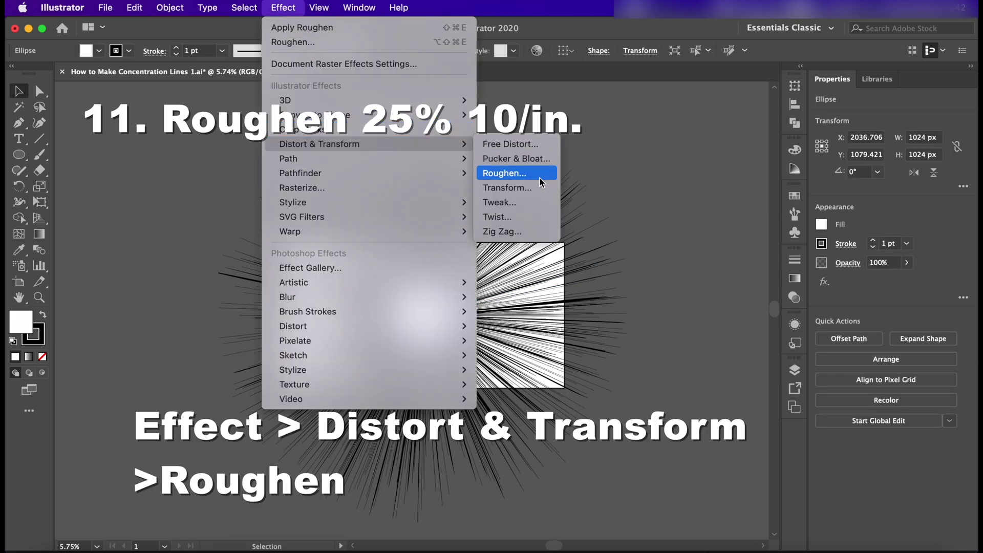
left_click(548, 175)
left_click(651, 376)
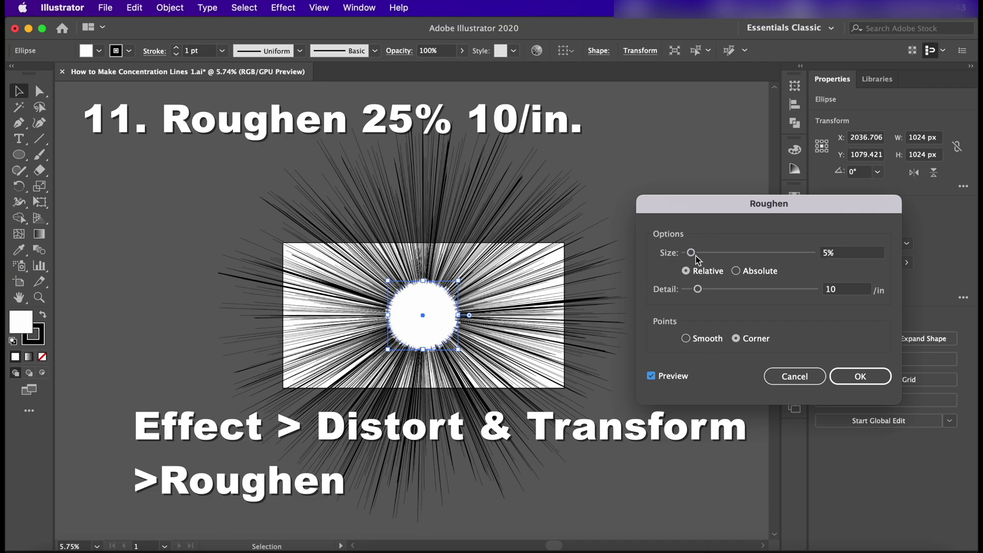
left_click_drag(692, 252, 712, 257)
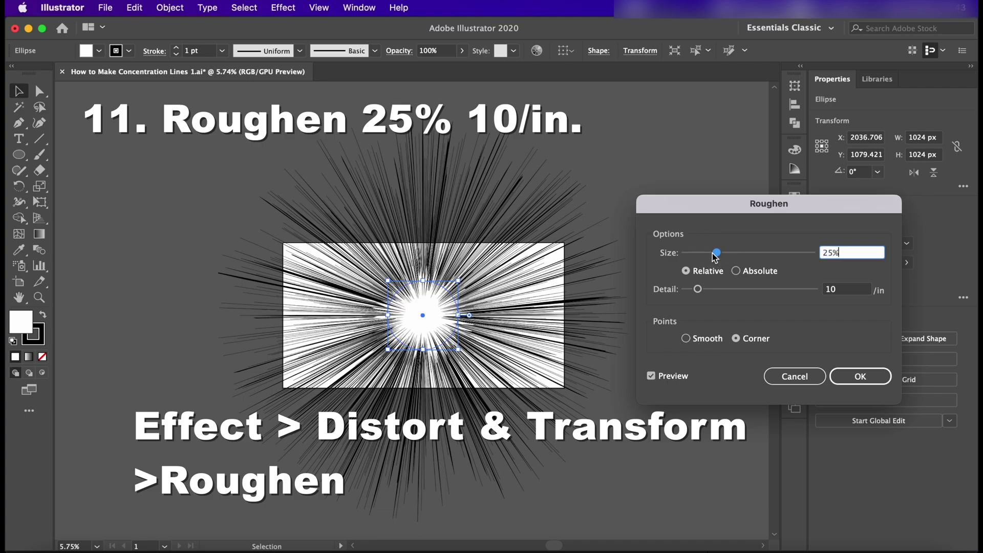
left_click(864, 380)
Expand the circle's roughen and merge all artwork into one group with Pathfinder.
left_click(161, 6)
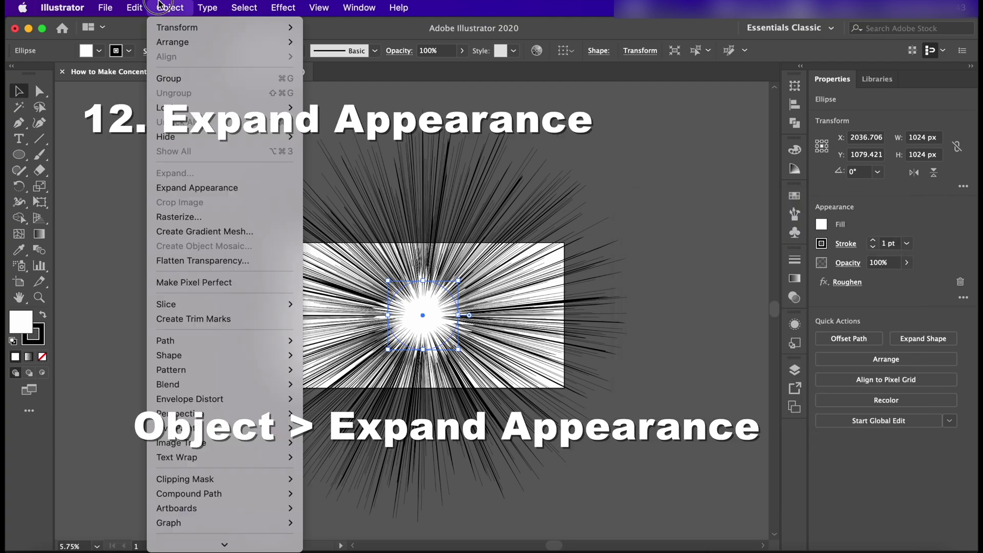
left_click(244, 190)
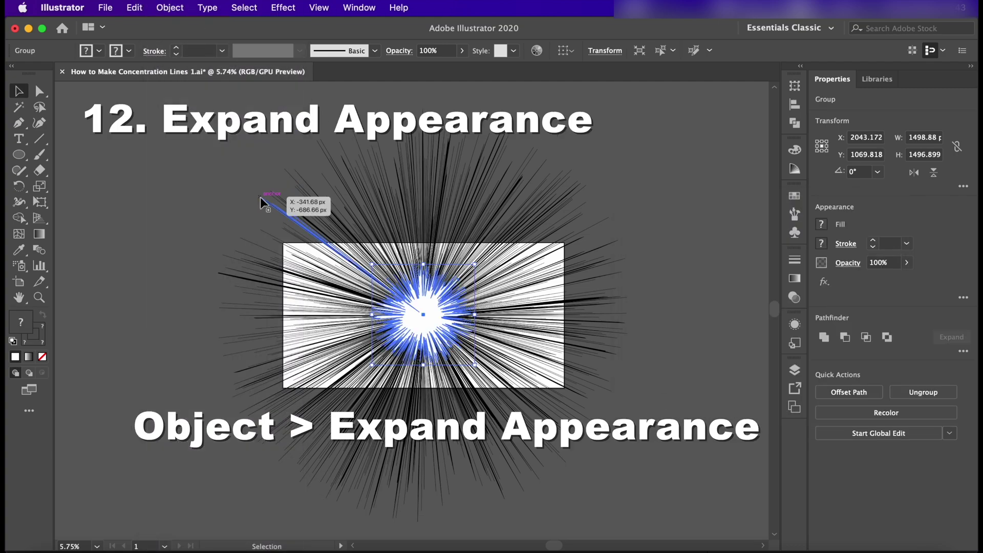
key("super+a")
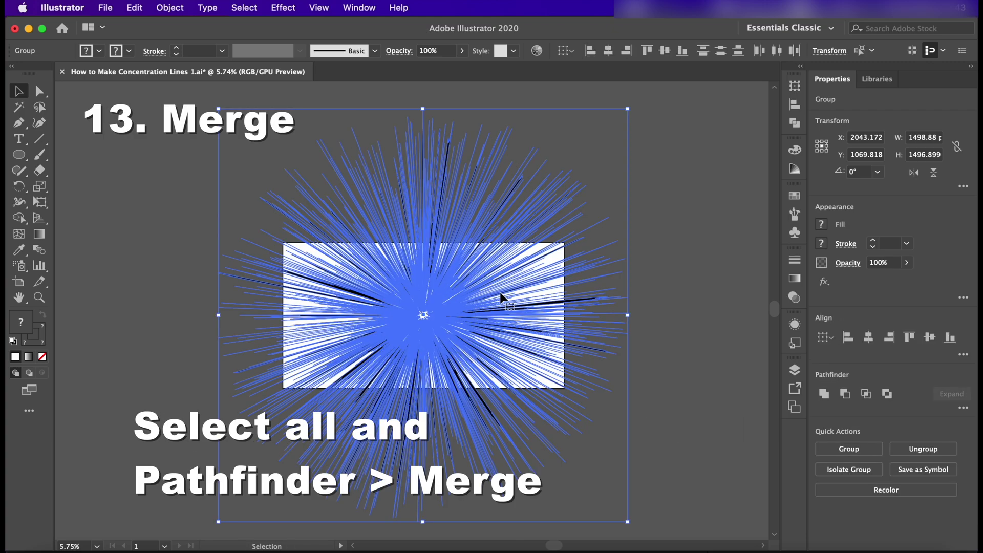
left_click(795, 123)
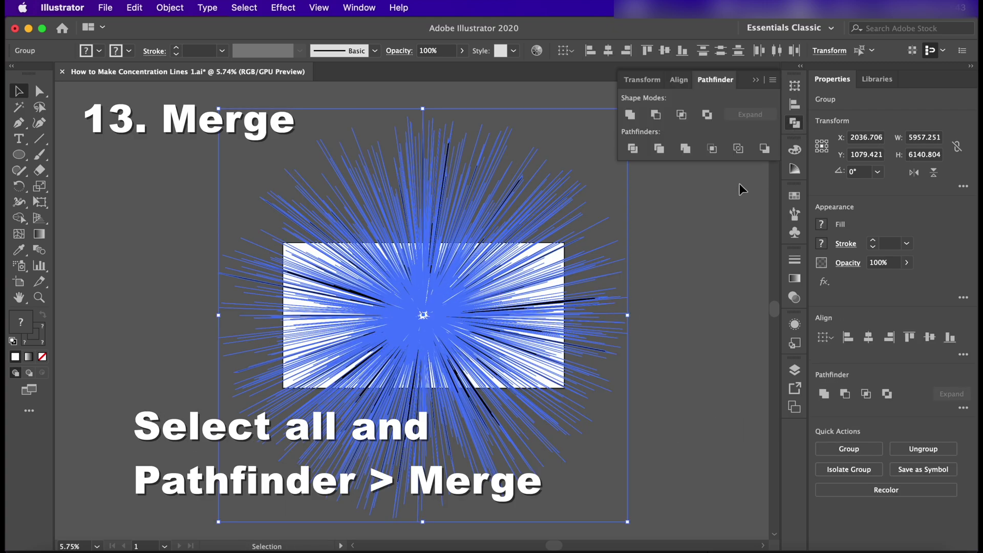
left_click(691, 152)
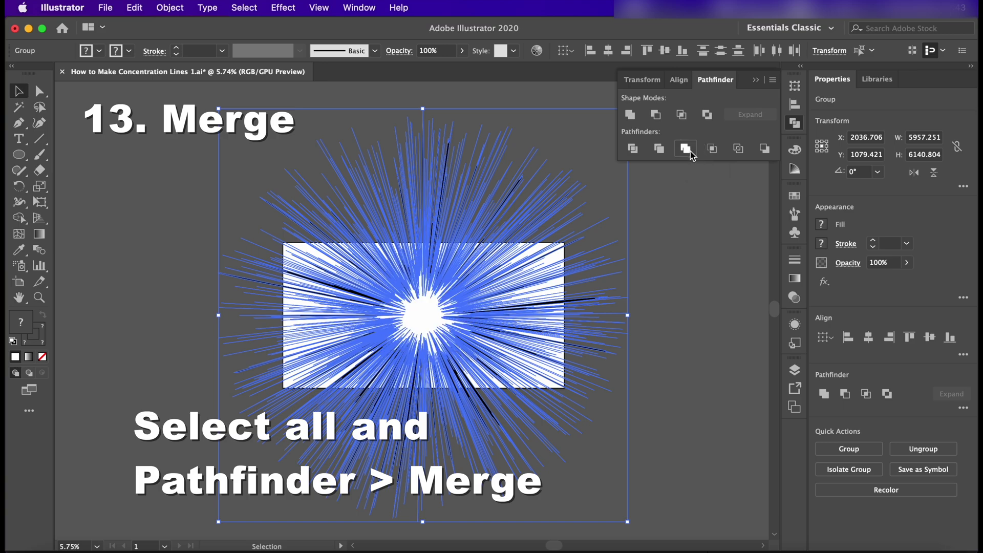
left_click(706, 315)
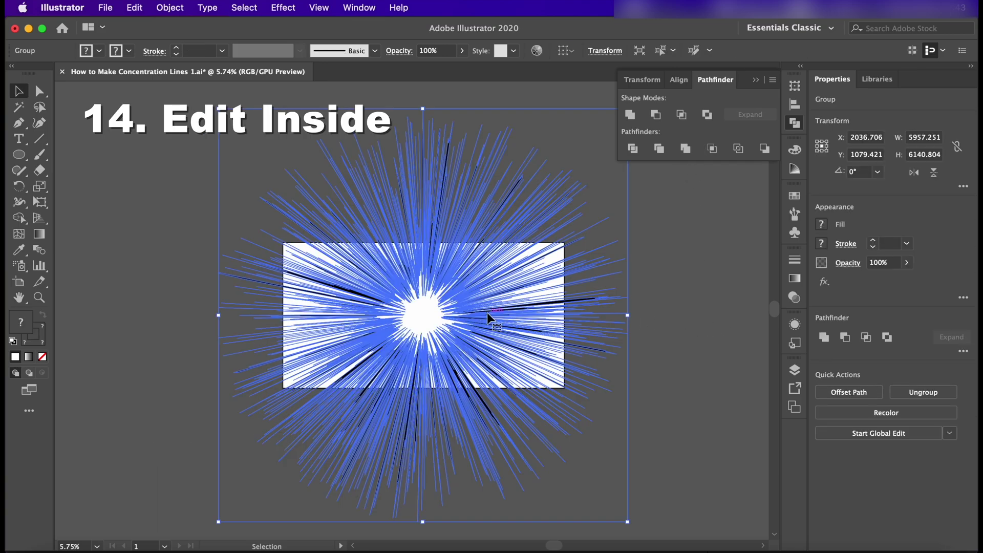
Delete the white centre circle inside the merged group, leaving a clear burst centre.
double_click(487, 313)
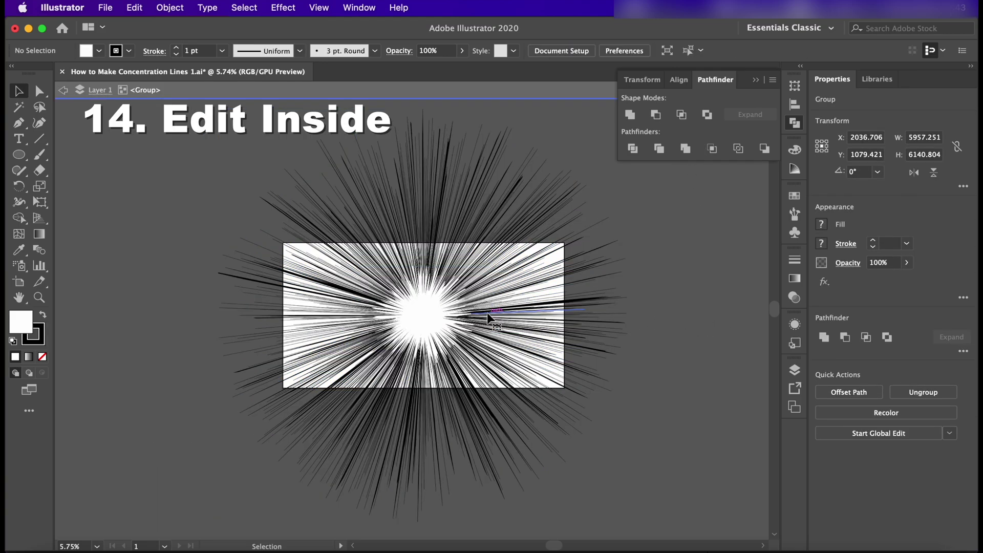
left_click(795, 125)
left_click(420, 303)
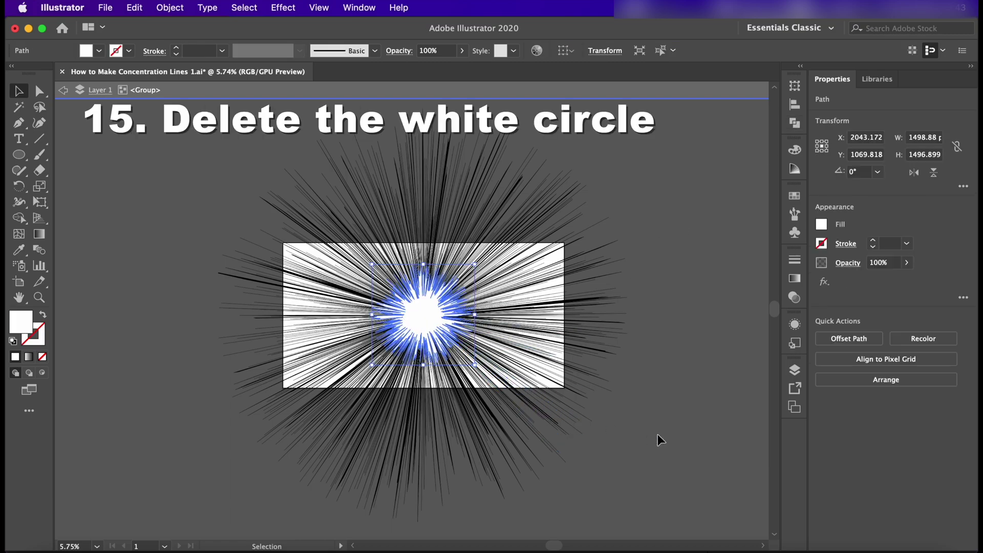
key("Delete")
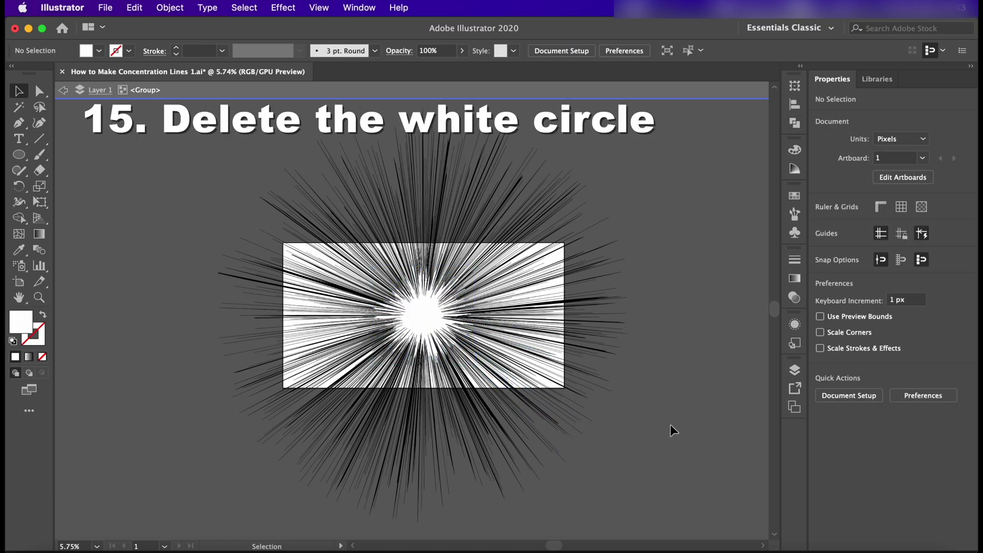
Create a 4096×2160 px rectangle and move it over the burst centre.
double_click(670, 422)
left_click_drag(25, 152, 105, 164)
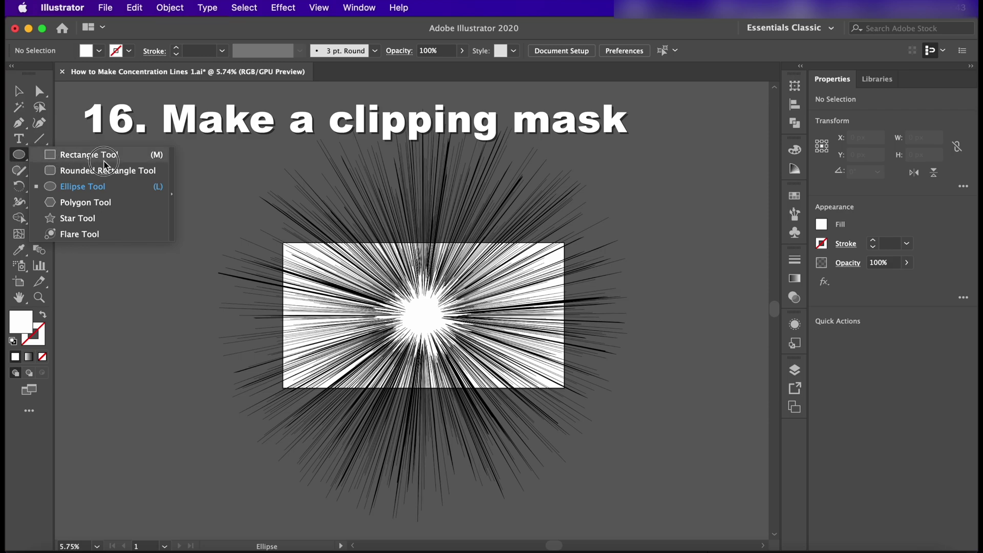
left_click(182, 244)
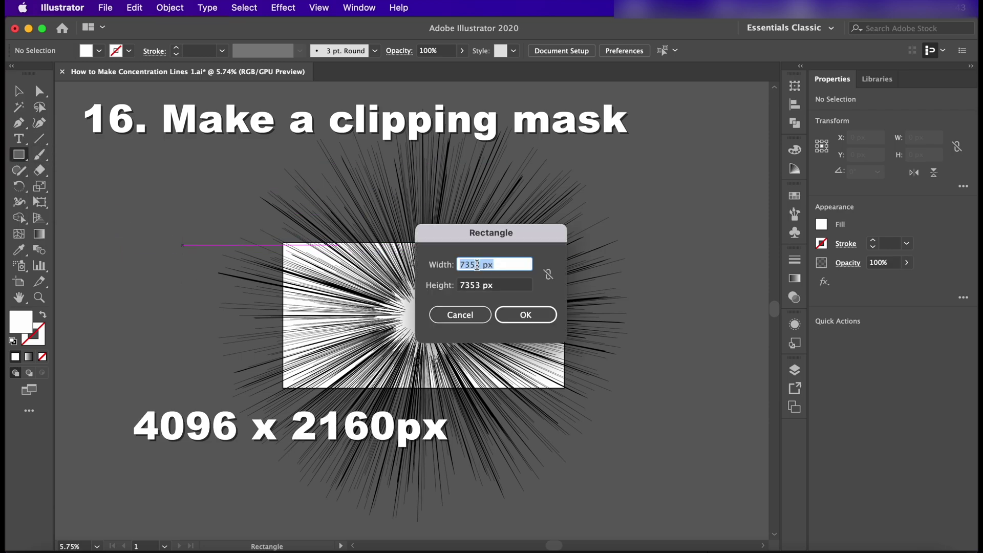
key("Tab")
type("2160")
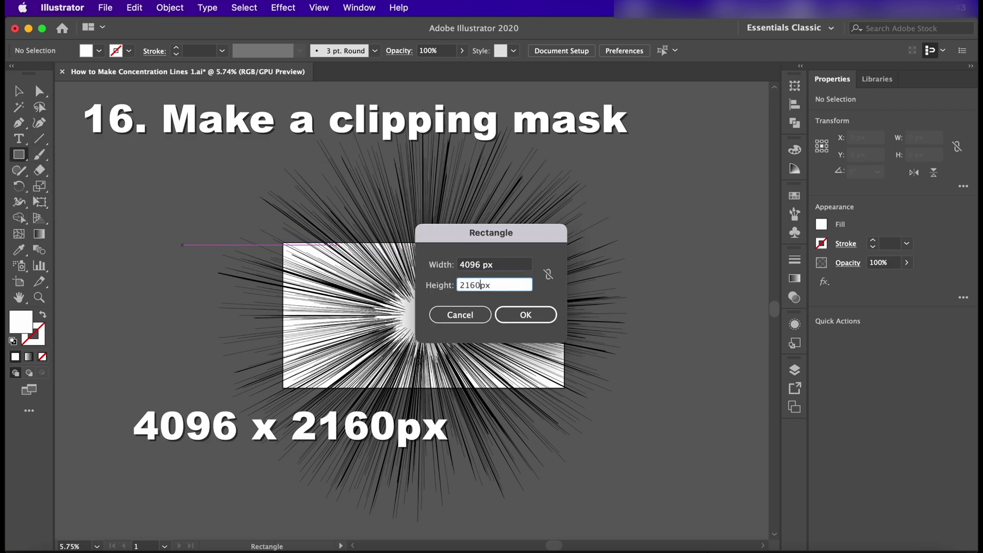
key("Return")
key("v")
left_click_drag(268, 298, 332, 297)
Make a clipping mask from the rectangle and fit the clipped burst onto the artboard.
left_click(505, 411, "shift")
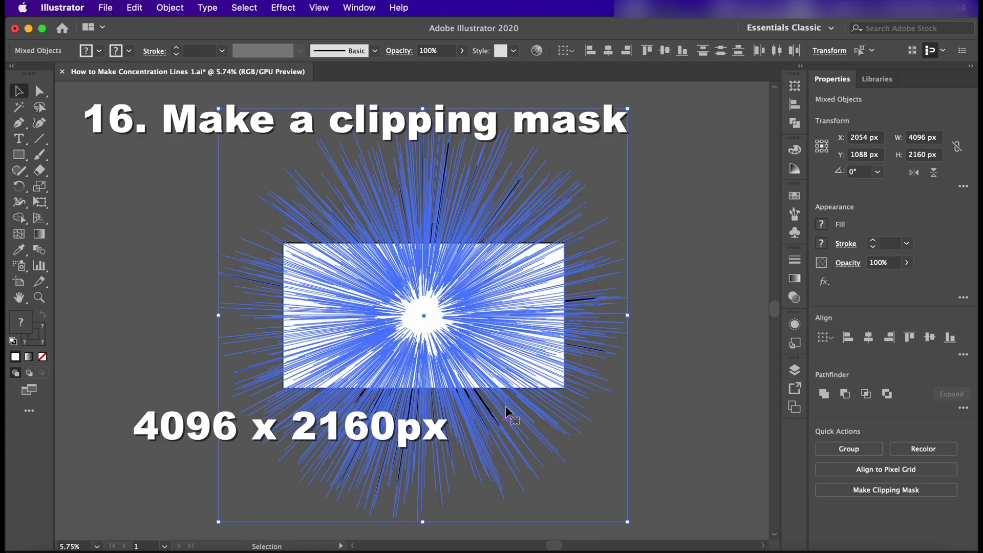
right_click(455, 342)
left_click(87, 447)
left_click(650, 389)
left_click_drag(499, 380, 520, 277)
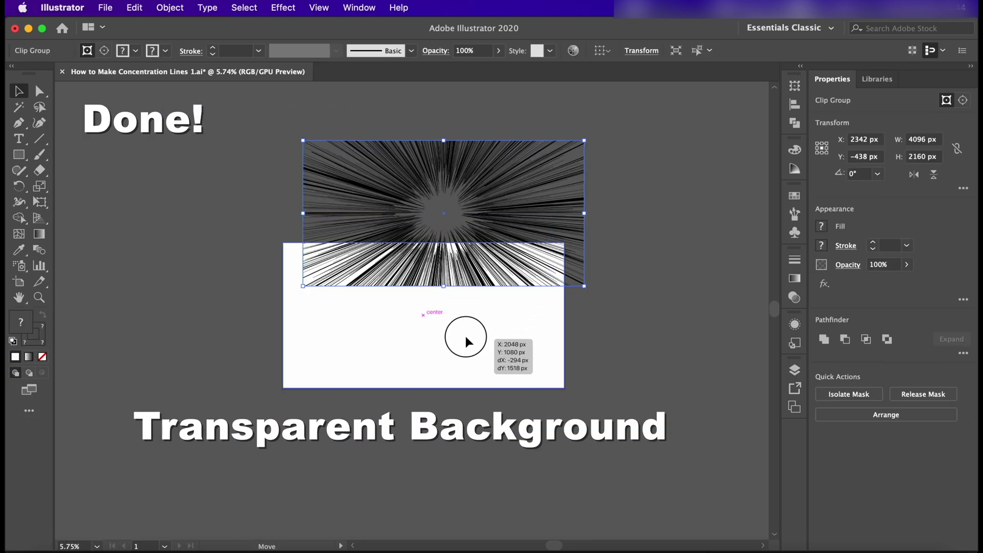
left_click_drag(492, 243, 469, 334)
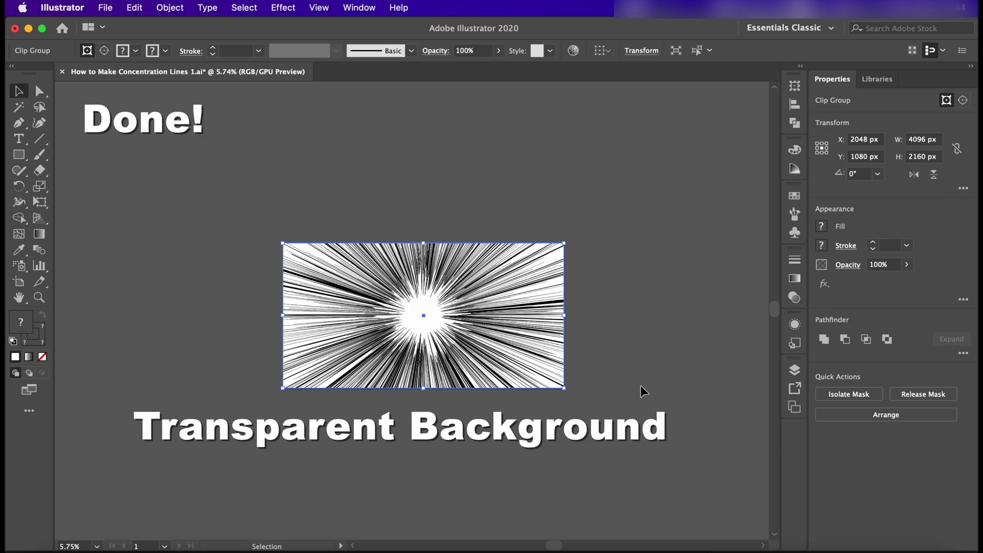
Export the artboard as a PNG through Export for Screens.
left_click(641, 386)
left_click(105, 7)
mouse_move(168, 253)
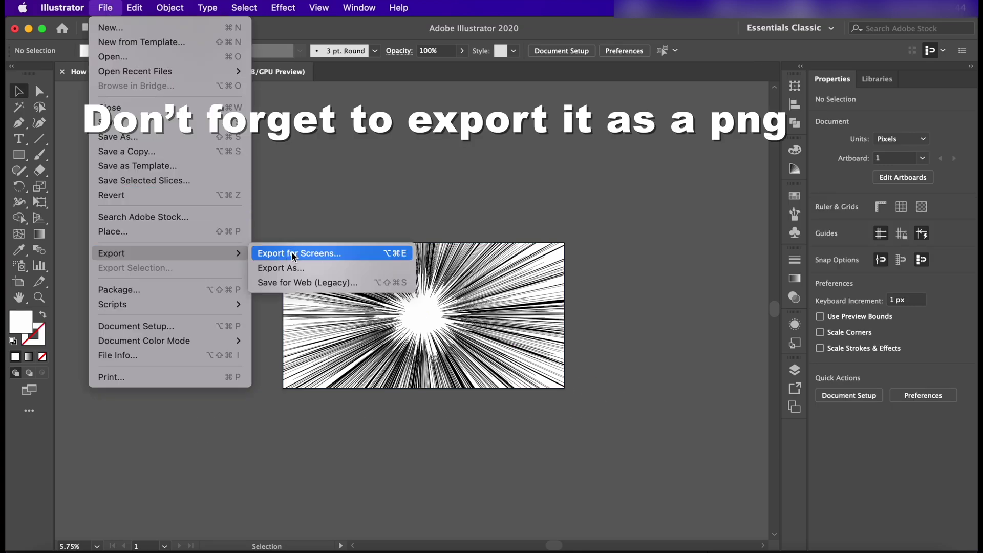
left_click(298, 255)
left_click(730, 349)
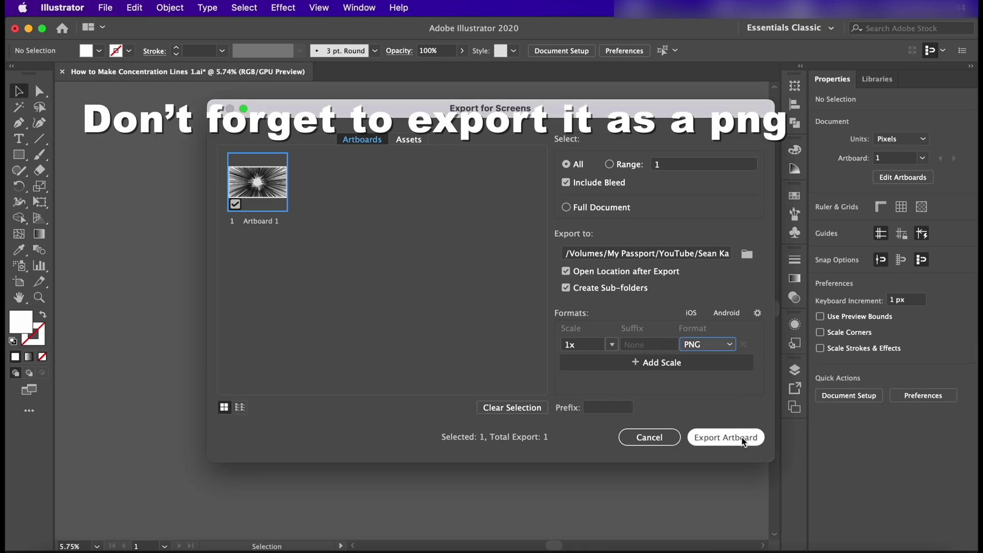
left_click(743, 441)
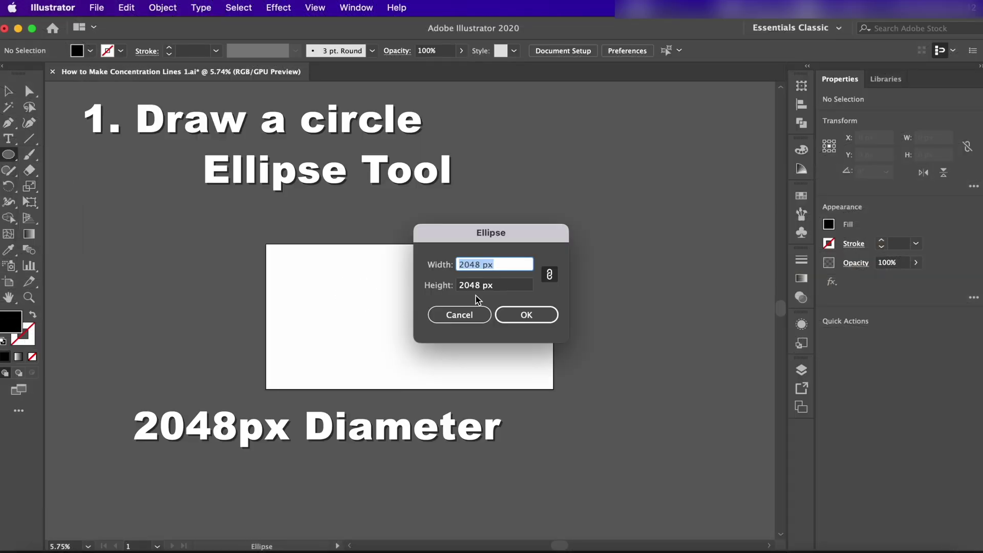
Create the 2048 px black circle and move it toward the artboard centre.
key("Return")
key("v")
left_click_drag(435, 378, 414, 330)
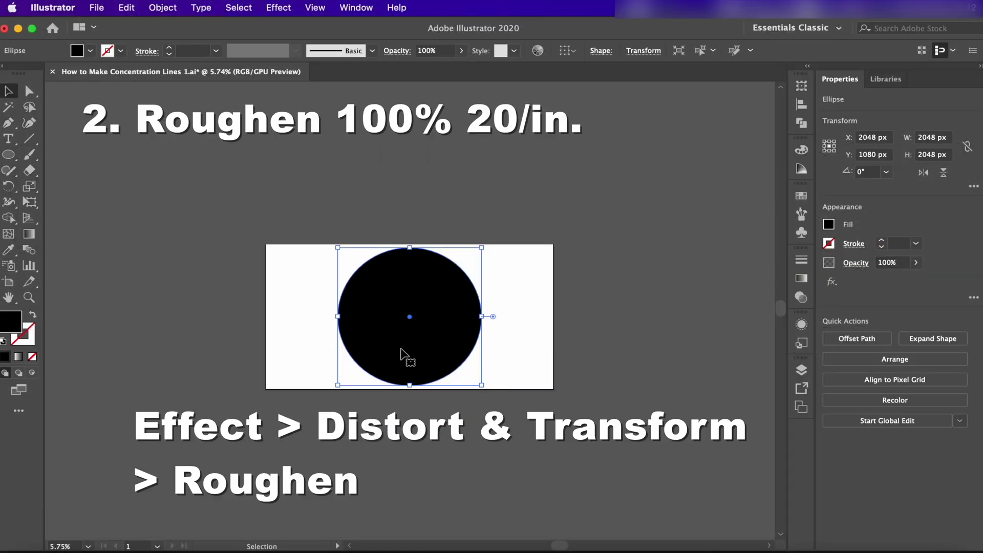
Apply a Roughen effect at 100% size and 20/in detail to the circle.
left_click(279, 7)
mouse_move(389, 148)
left_click(522, 173)
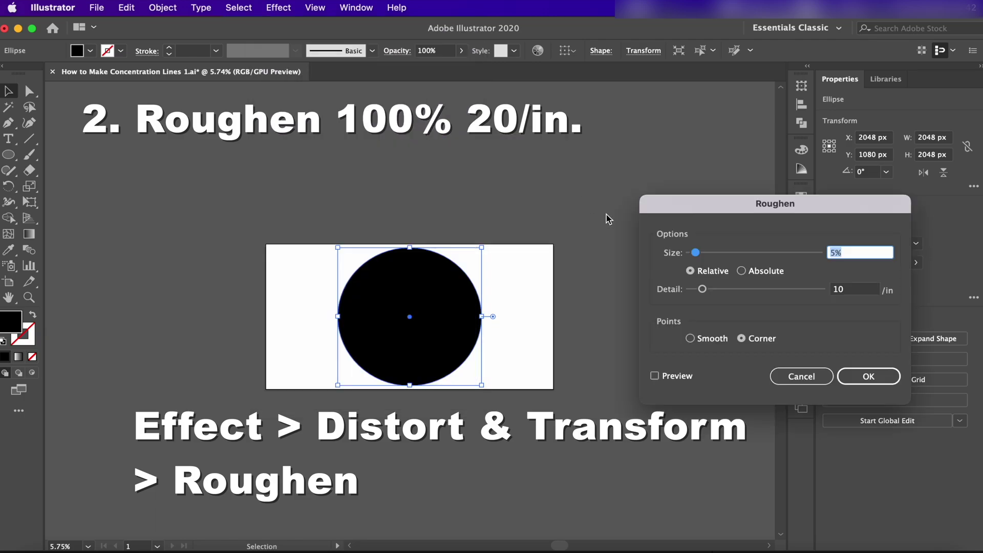
left_click(654, 375)
left_click_drag(695, 253, 819, 253)
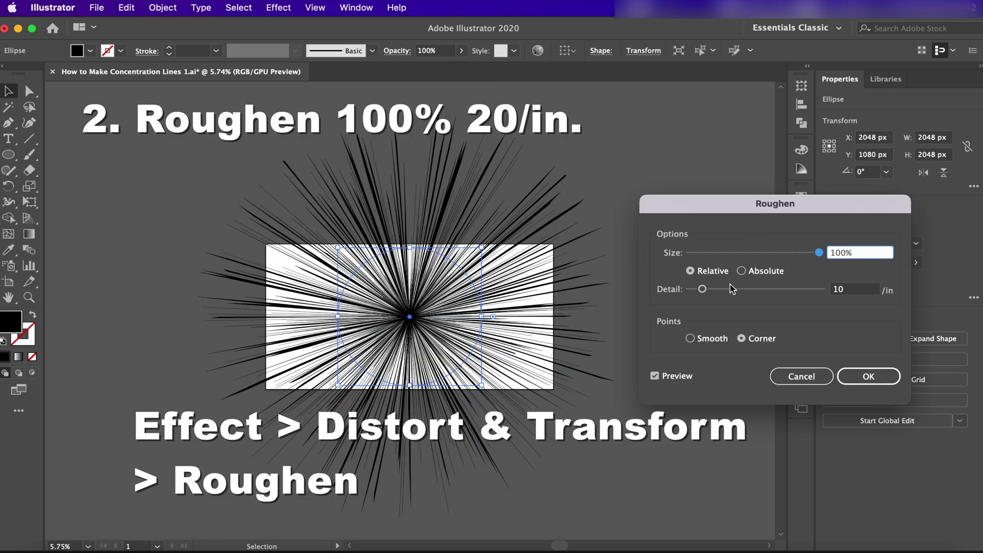
mouse_move(730, 289)
left_mouse_down()
mouse_move(708, 291)
mouse_move(717, 290)
left_mouse_up()
left_click(871, 376)
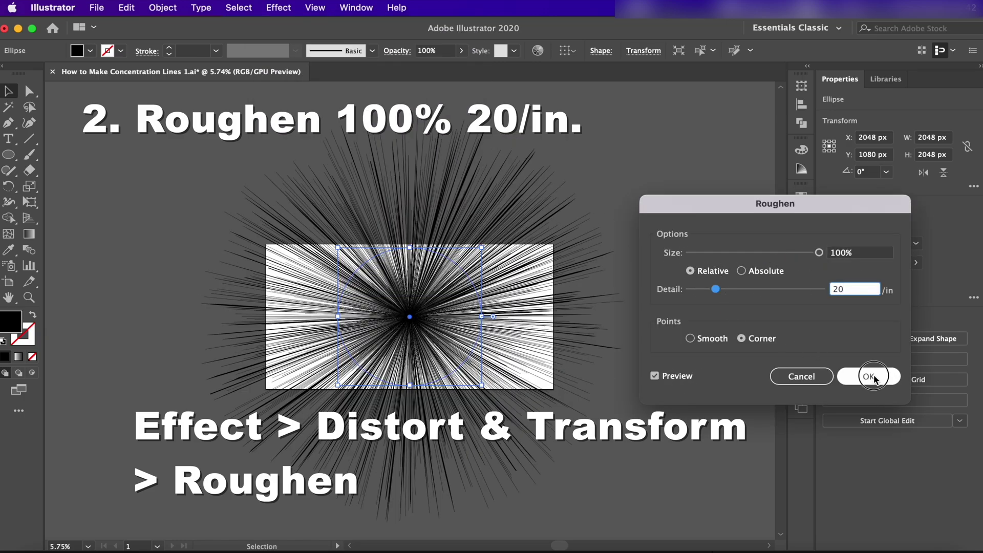
Create a 1024 px circle and set its fill to white.
key("l")
left_click(199, 300)
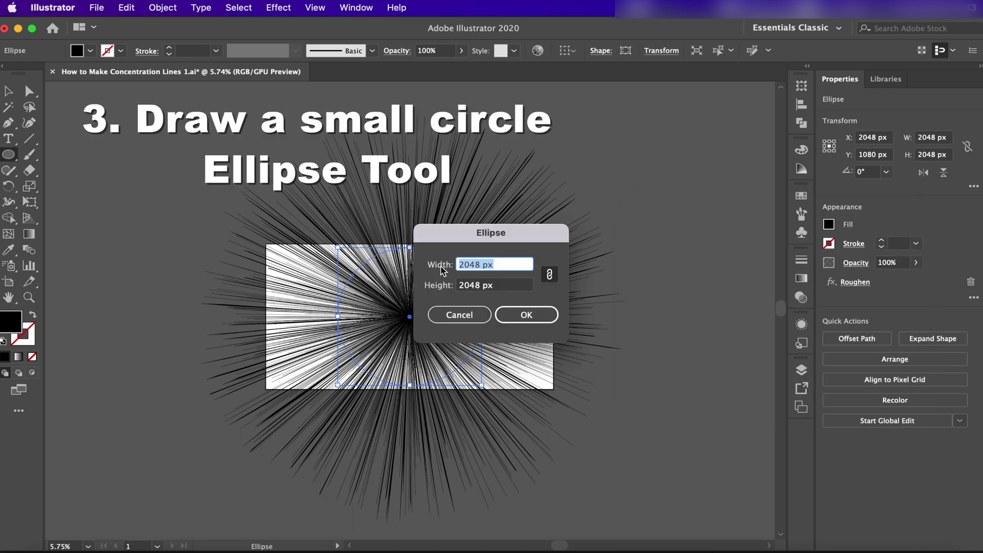
type("10")
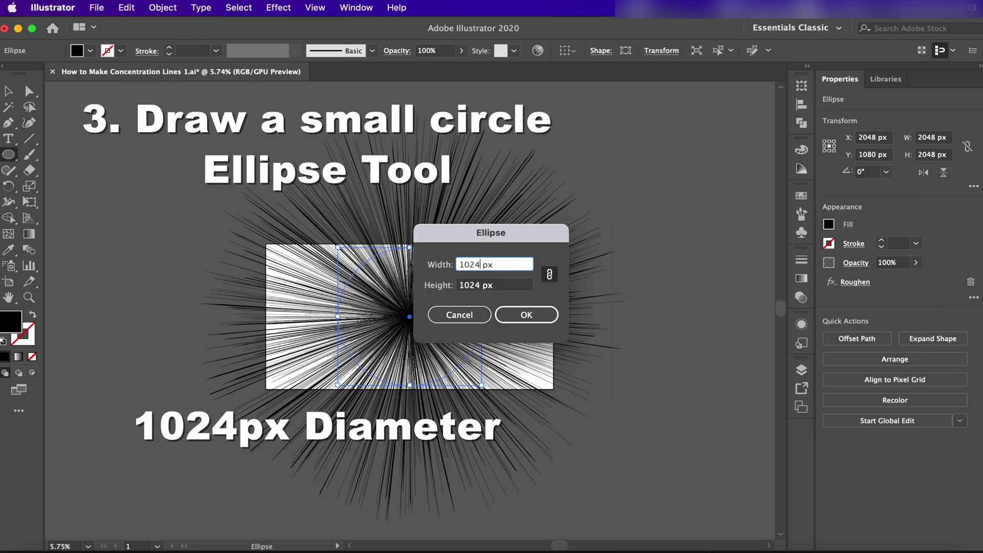
left_click(527, 314)
left_click(802, 154)
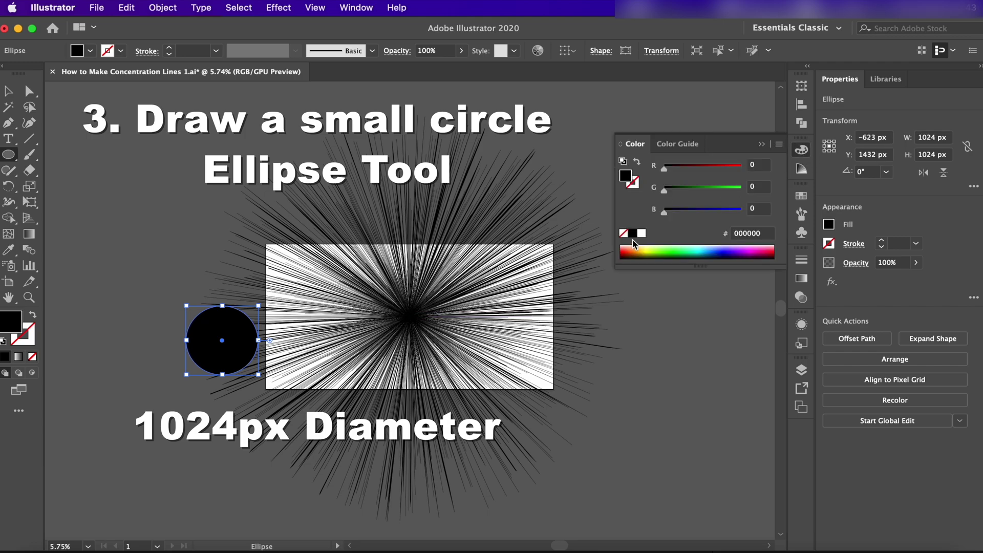
left_click(641, 232)
Align the white circle horizontally and vertically to the centre of the spikes.
key("v")
left_click(416, 331, "shift")
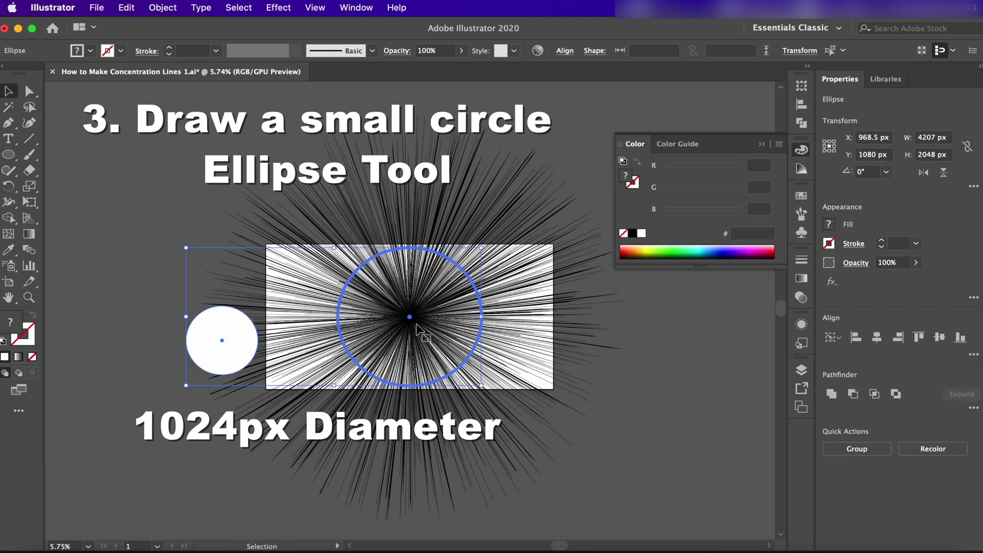
left_click(802, 105)
left_click(657, 114)
left_click(749, 113)
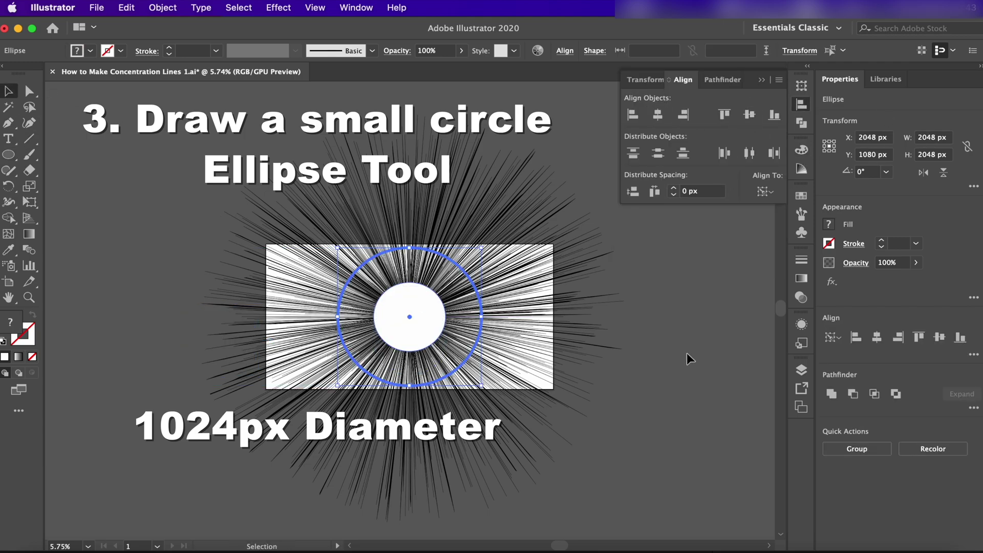
Apply a Roughen effect at about 25% size, 10/in detail to the white circle.
left_click(274, 9)
mouse_move(315, 143)
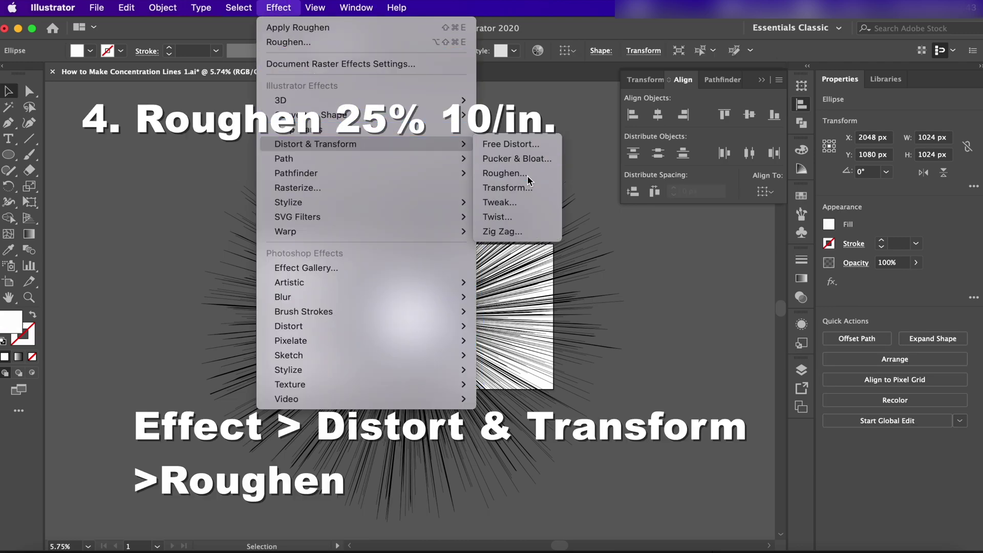
left_click(528, 179)
left_click_drag(697, 259, 724, 259)
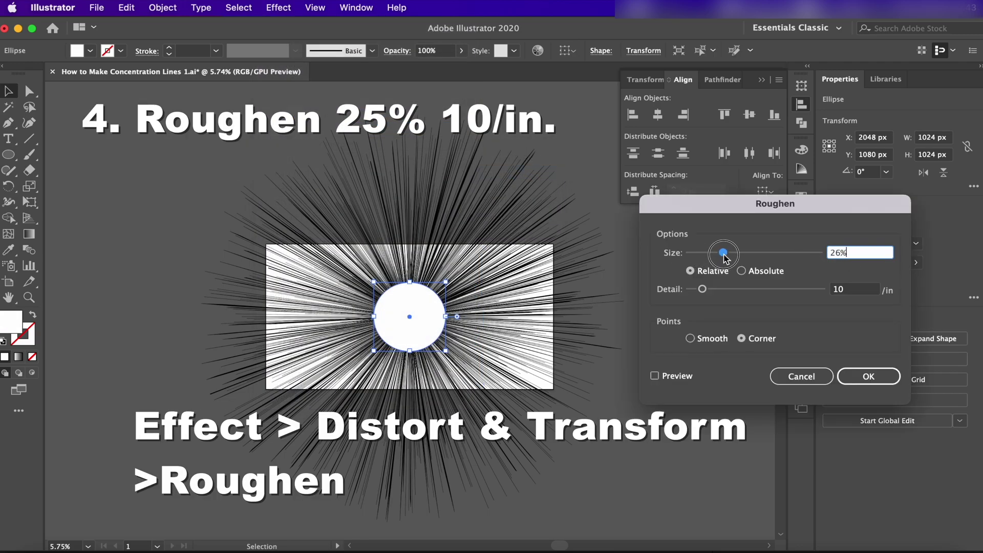
left_click(654, 376)
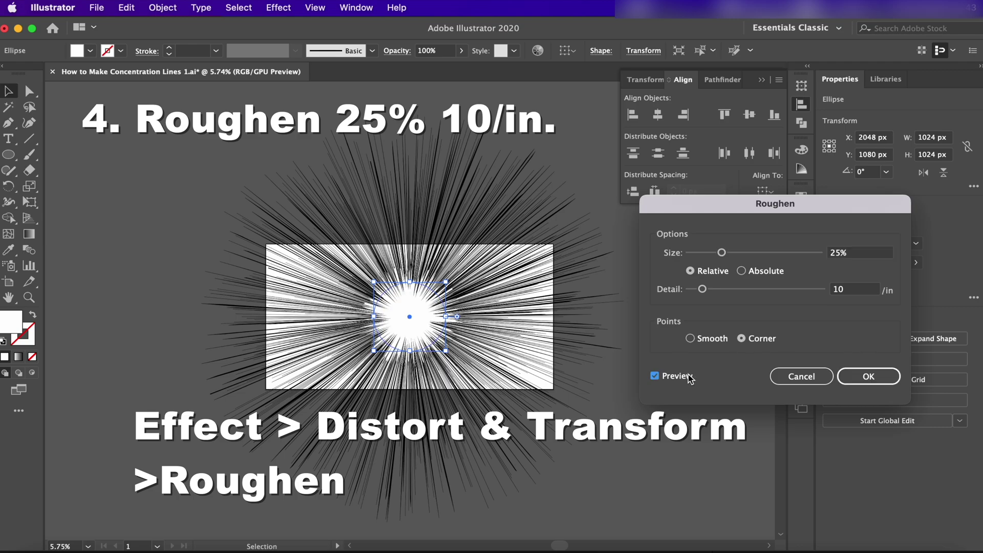
left_click(867, 376)
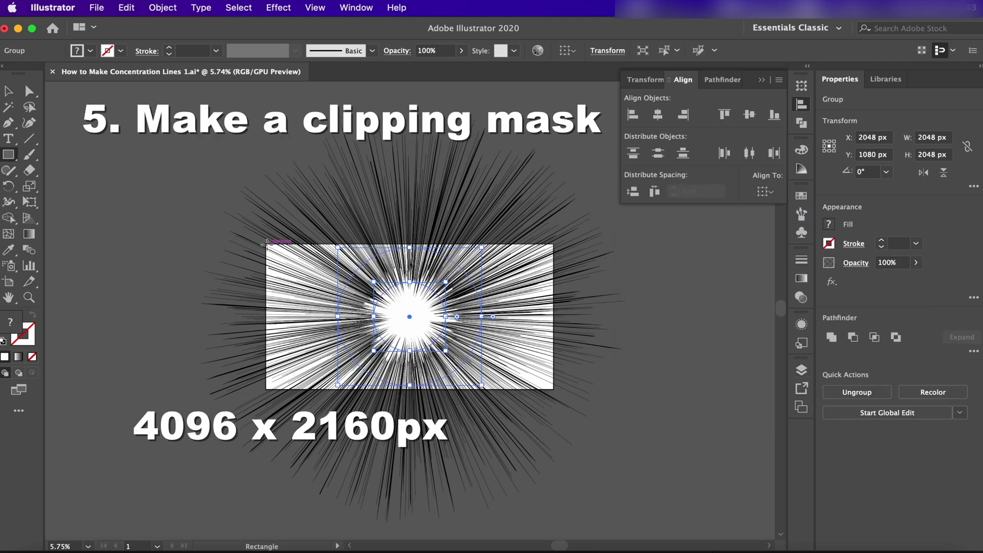
Create a 4096×2160 px rectangle over the artboard.
left_click(284, 250)
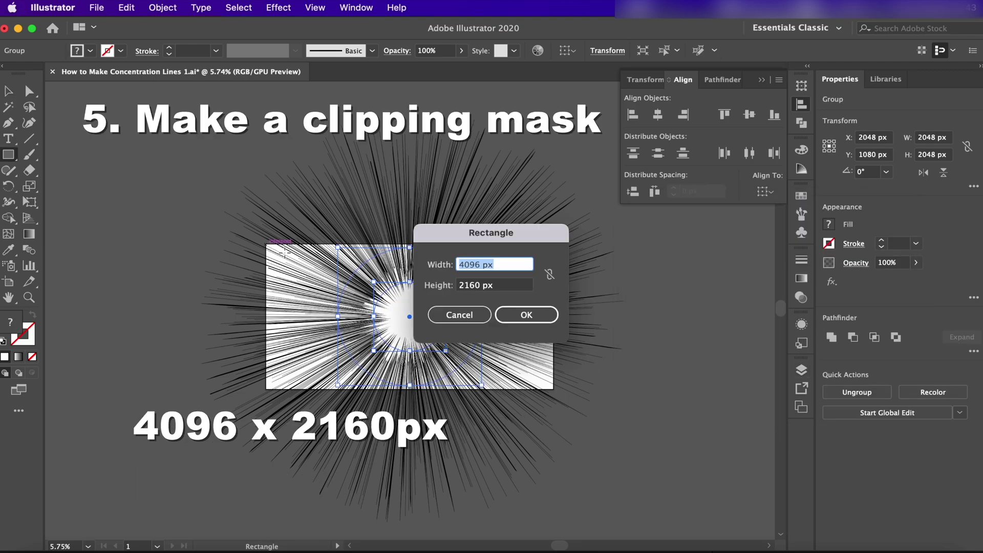
left_click(498, 311)
key("v")
right_click(152, 219)
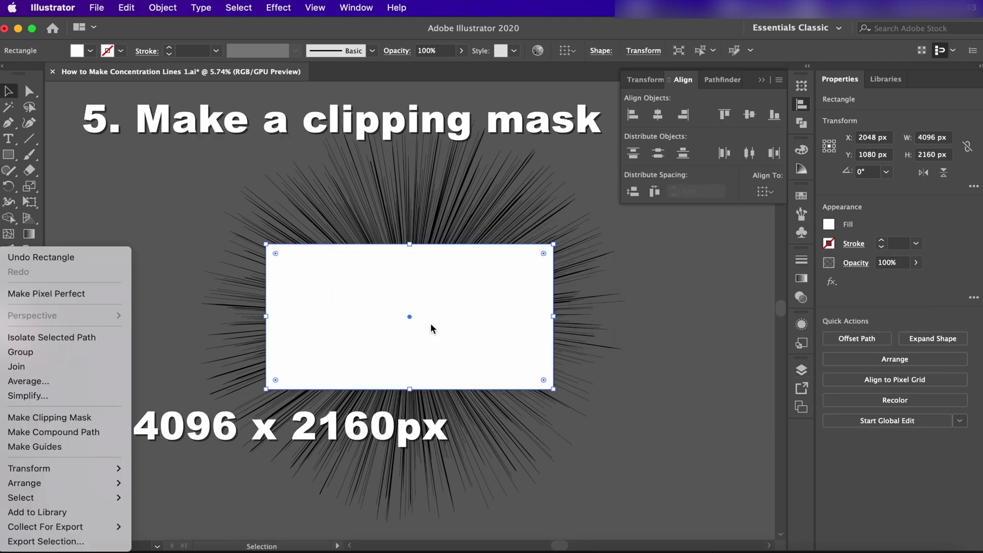
key("Escape")
Clip the spikes and white centre to the rectangle with a clipping mask.
left_click(548, 413, "shift")
right_click(463, 334)
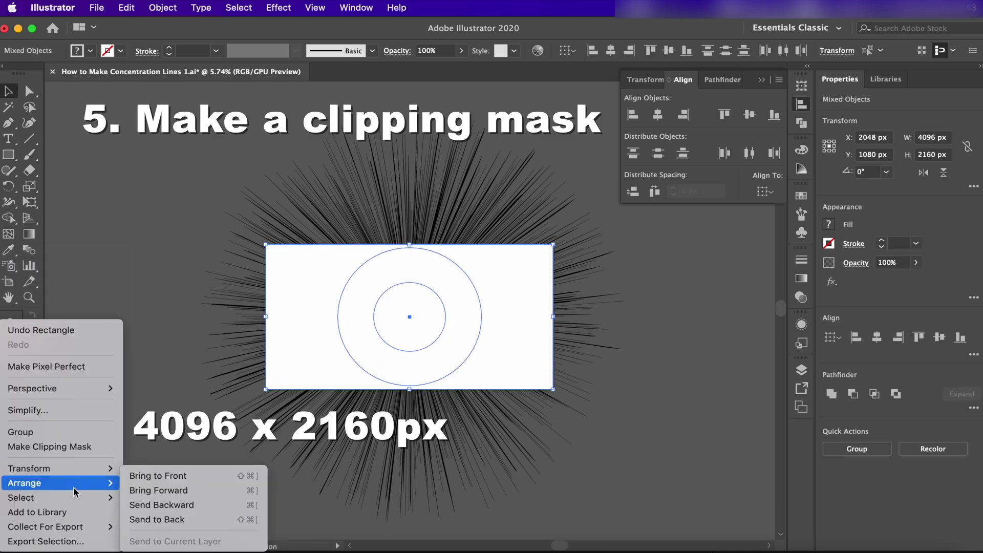
left_click(74, 447)
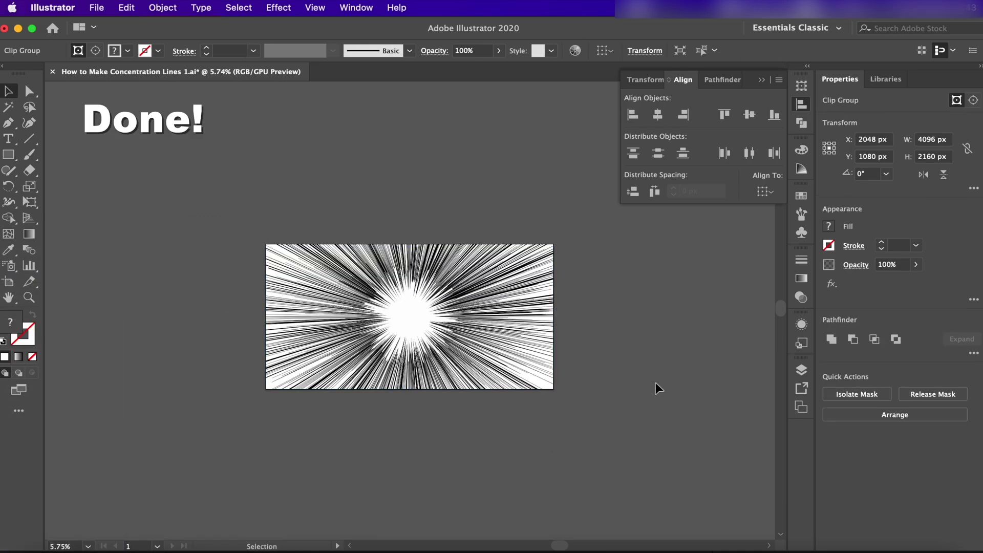
left_click(657, 385)
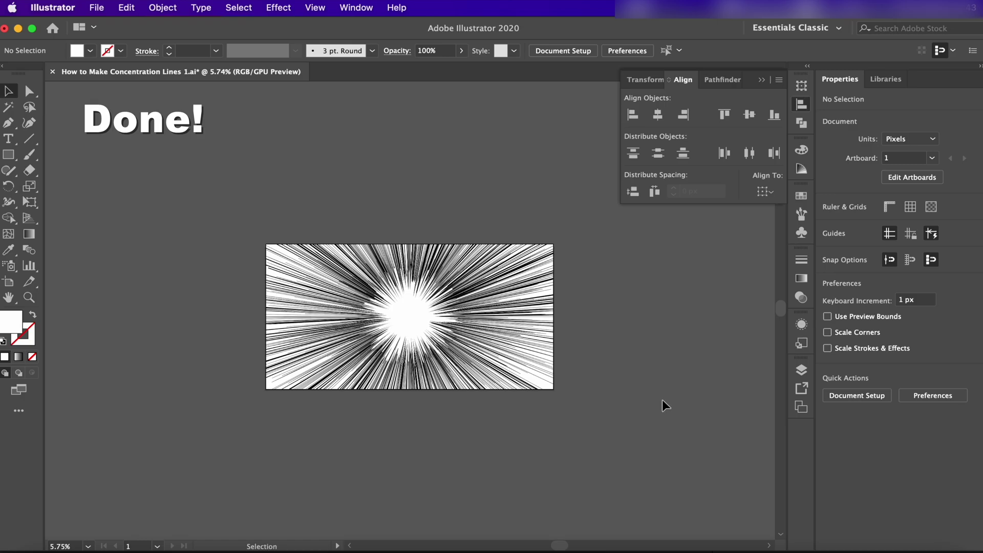